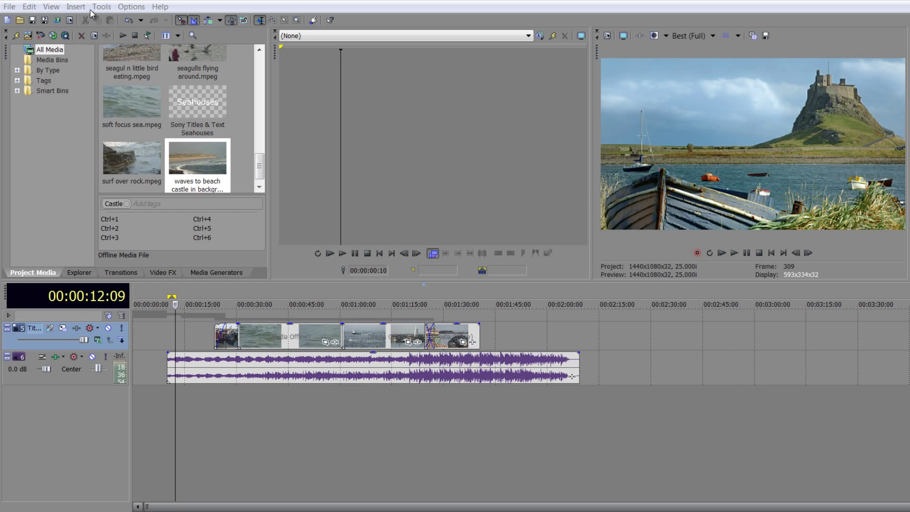
Step: Place the edit cursor at 00:00:48:01 on the timeline ruler to show the sea shot
left_click(298, 453)
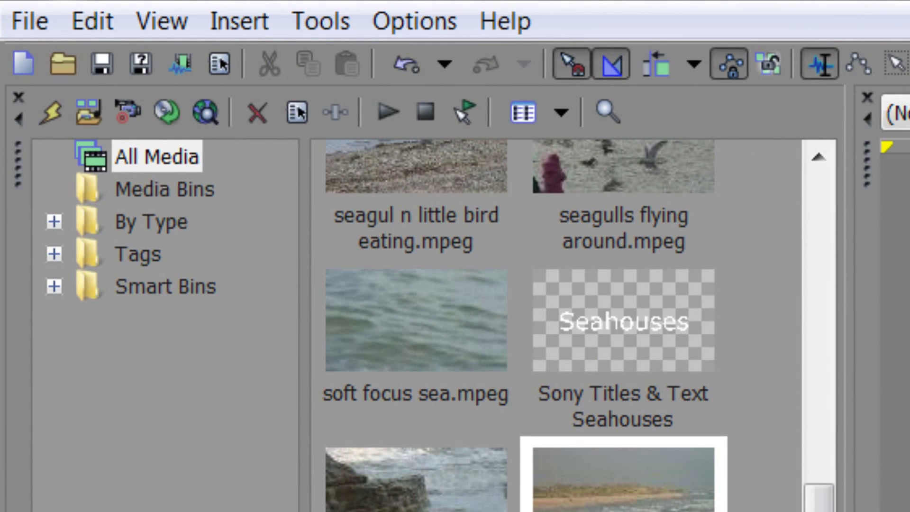
key("alt")
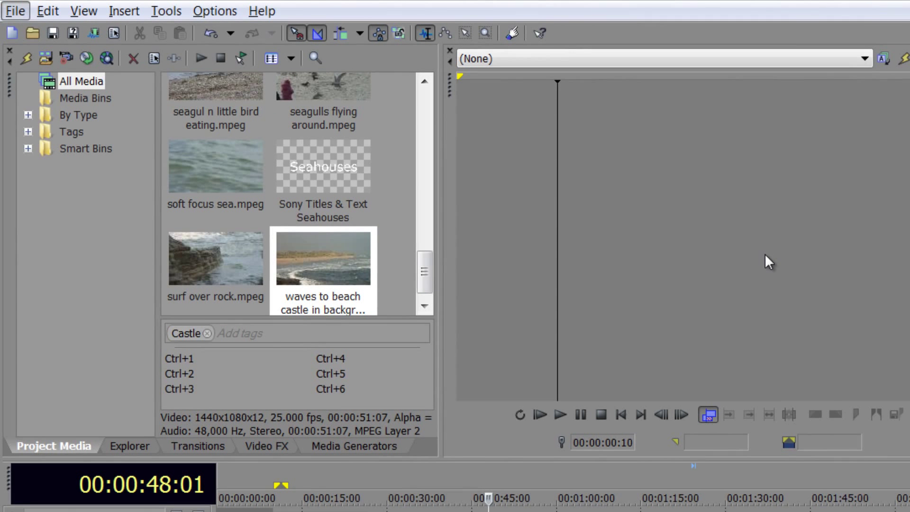
key("i")
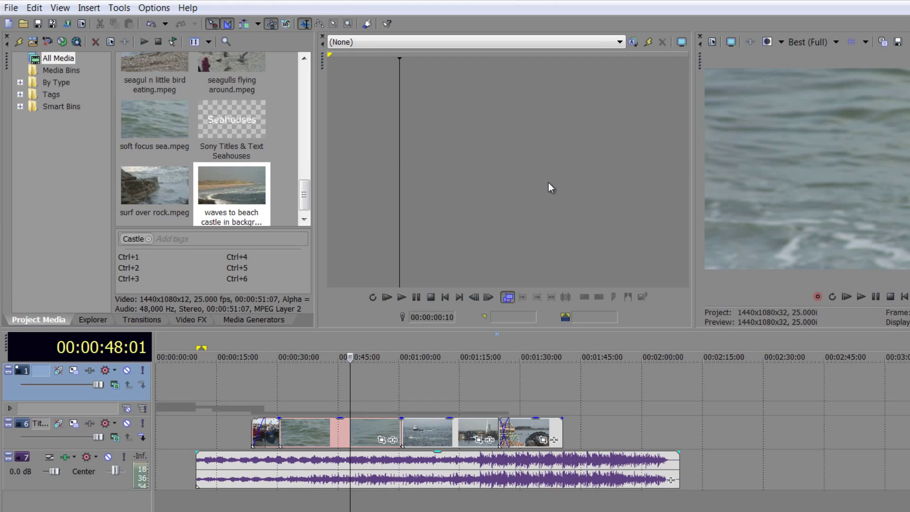
key("alt")
key("o")
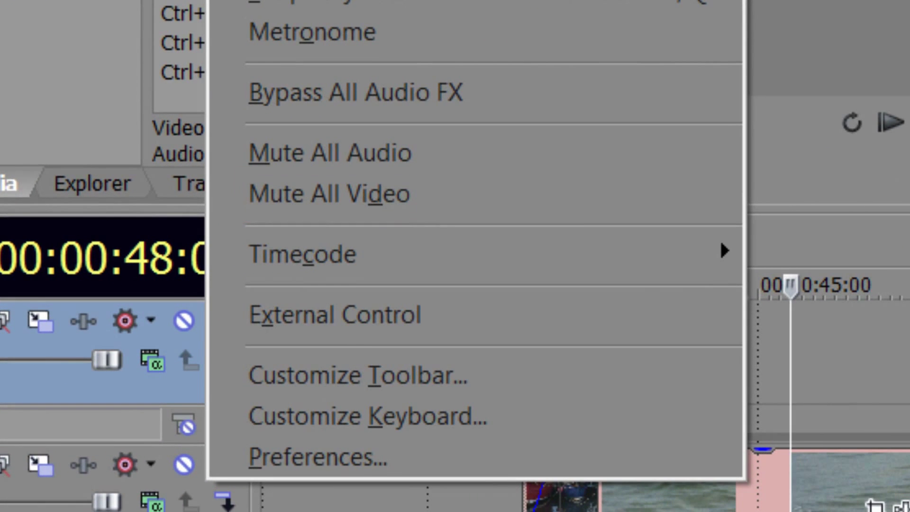
key("Escape")
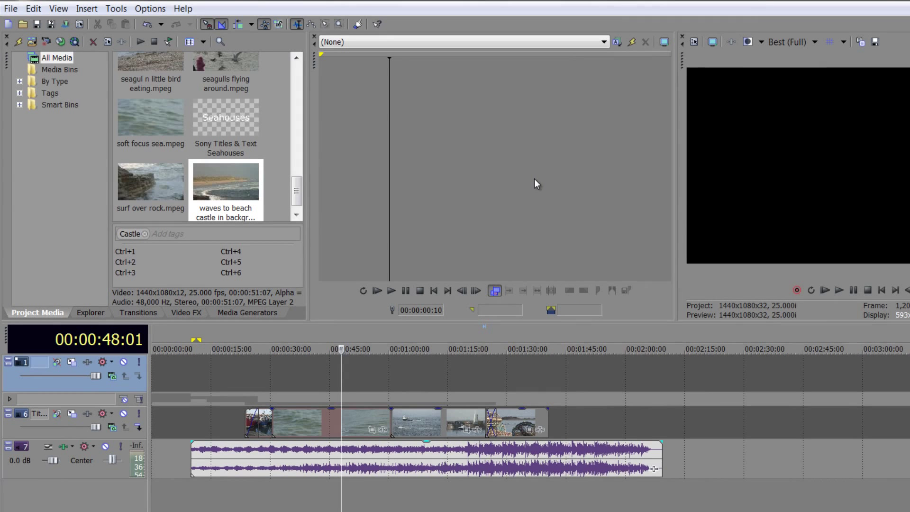
key("alt")
key("o")
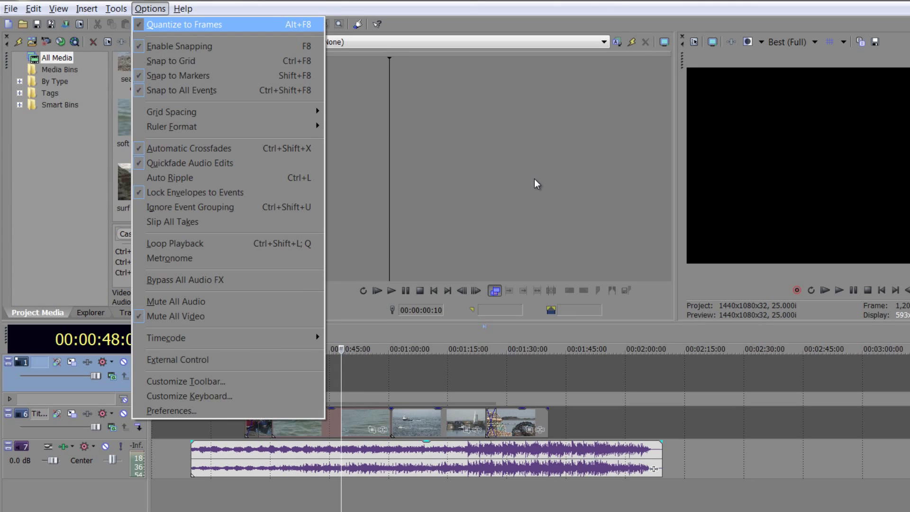
key("Escape")
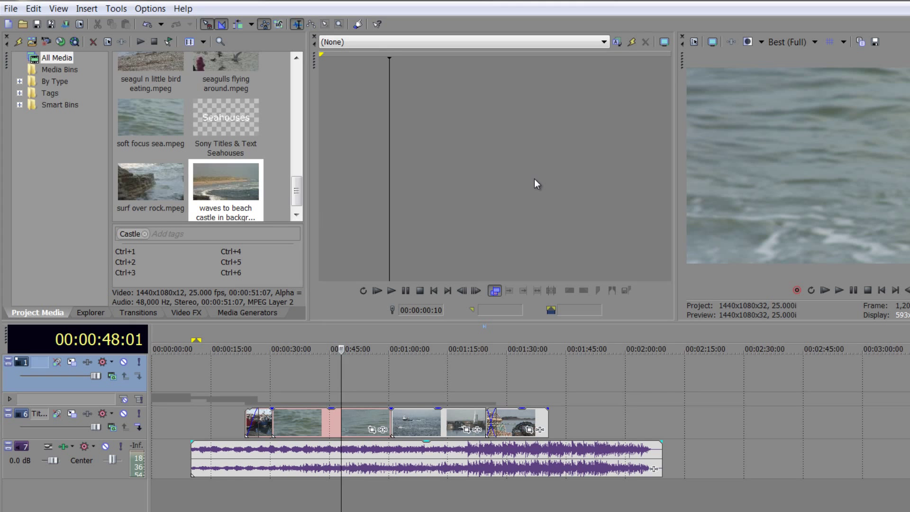
key("alt")
key("h")
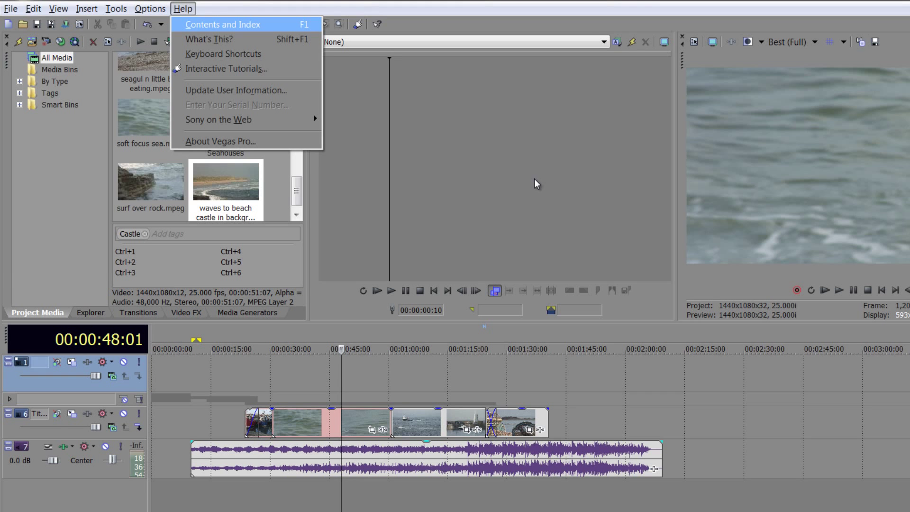
key("k")
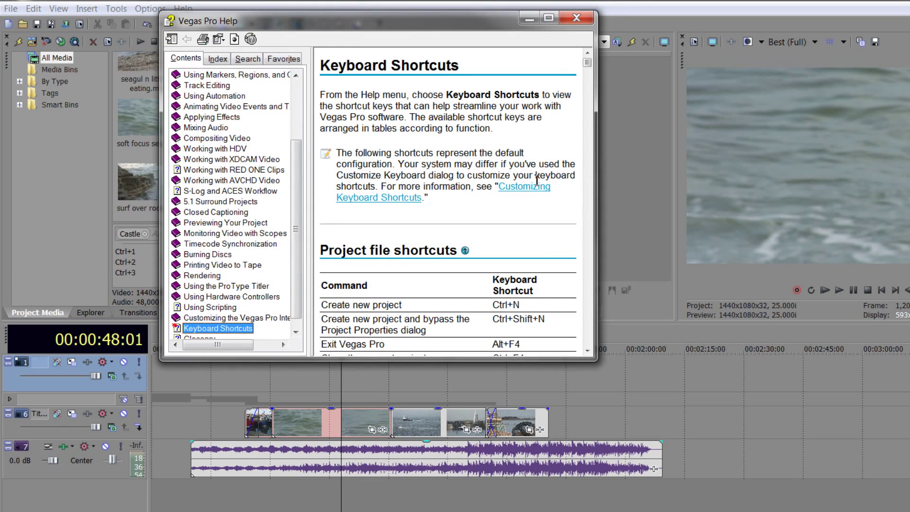
left_click(577, 19)
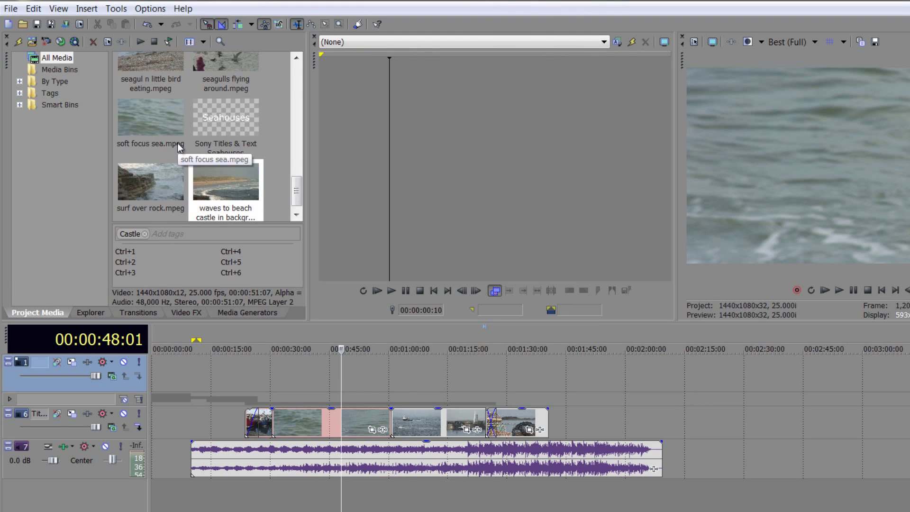
Step: Turn on Active Take Information so take names show on timeline events
left_click(56, 58)
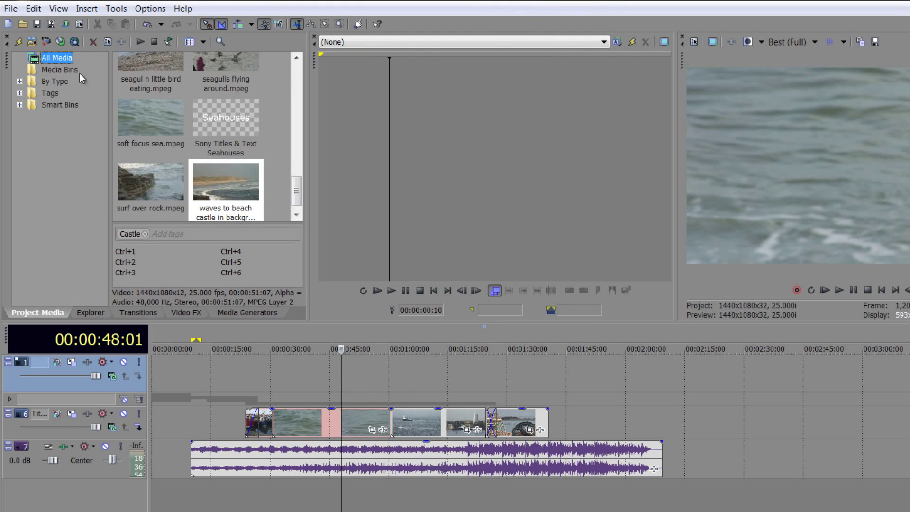
left_click(65, 11)
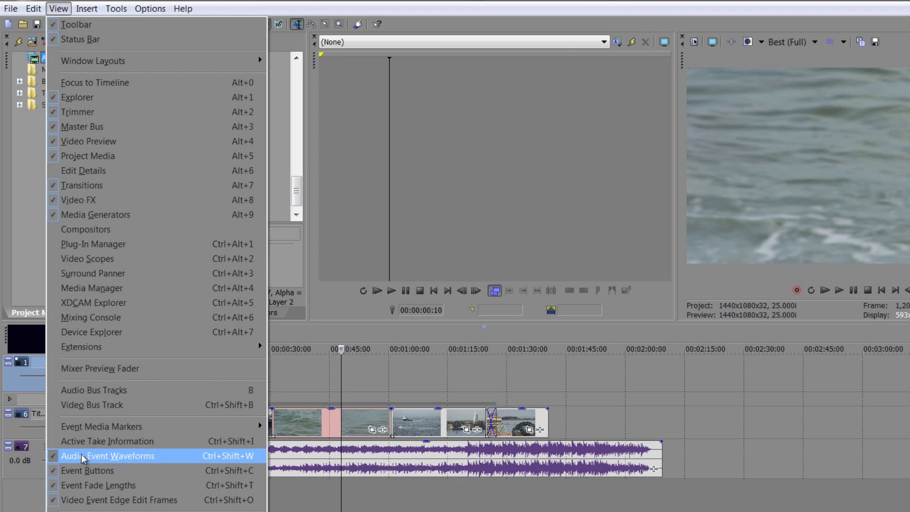
left_click(101, 442)
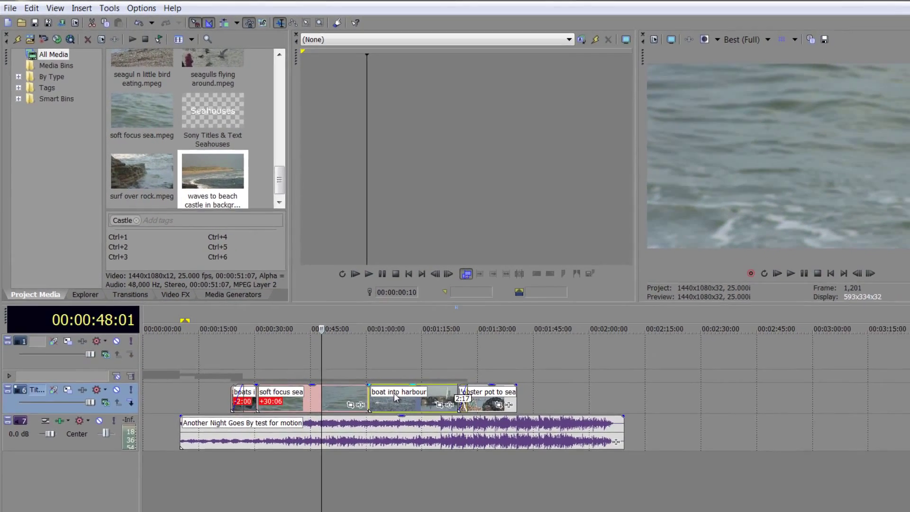
Step: Rename the boat into harbour clip's active take to 'sijdcvsikvj bik'
right_click(420, 422)
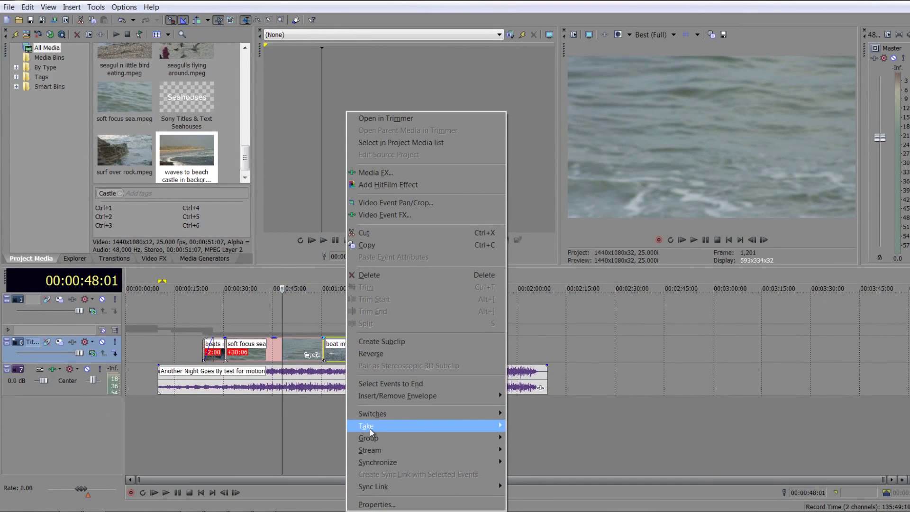
mouse_move(370, 427)
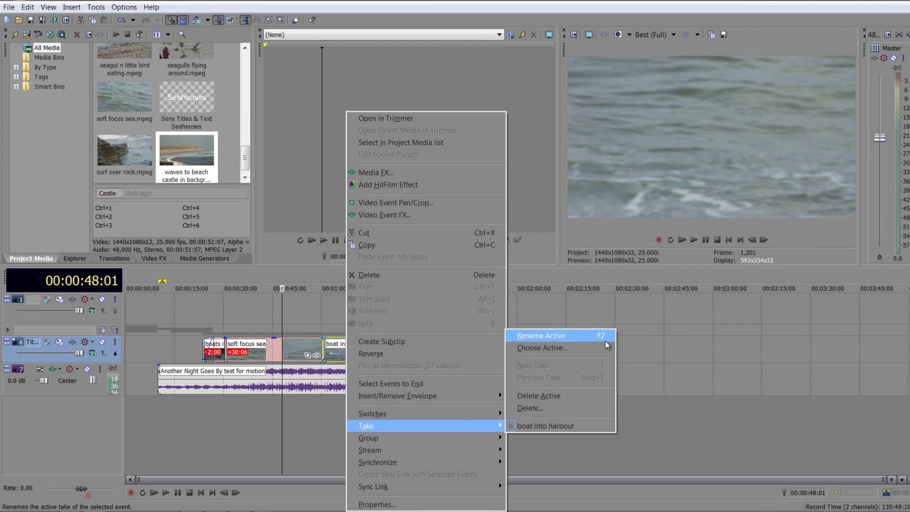
left_click(659, 405)
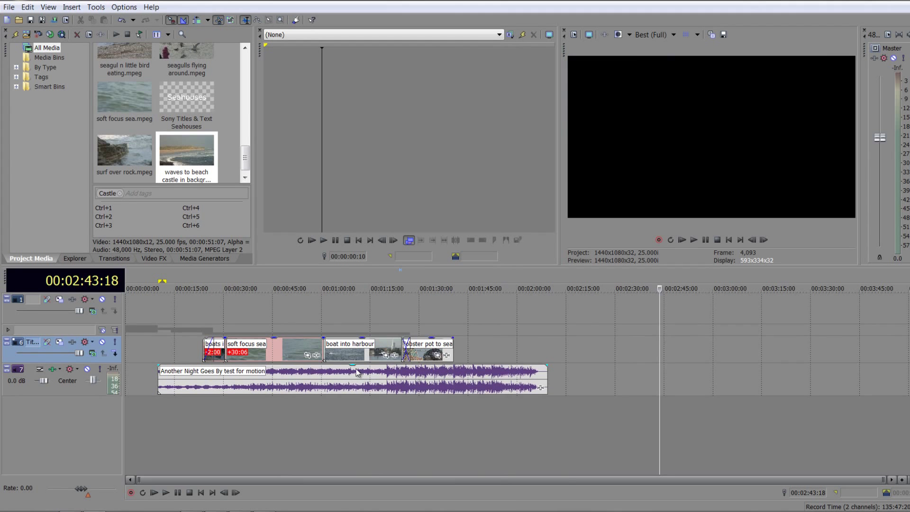
left_click(355, 353)
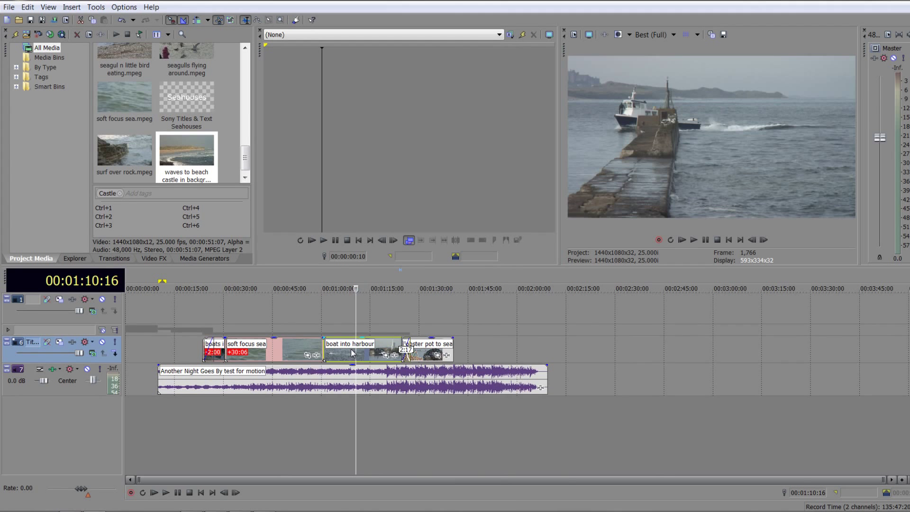
key("F2")
type("sijdcvsikvj bik")
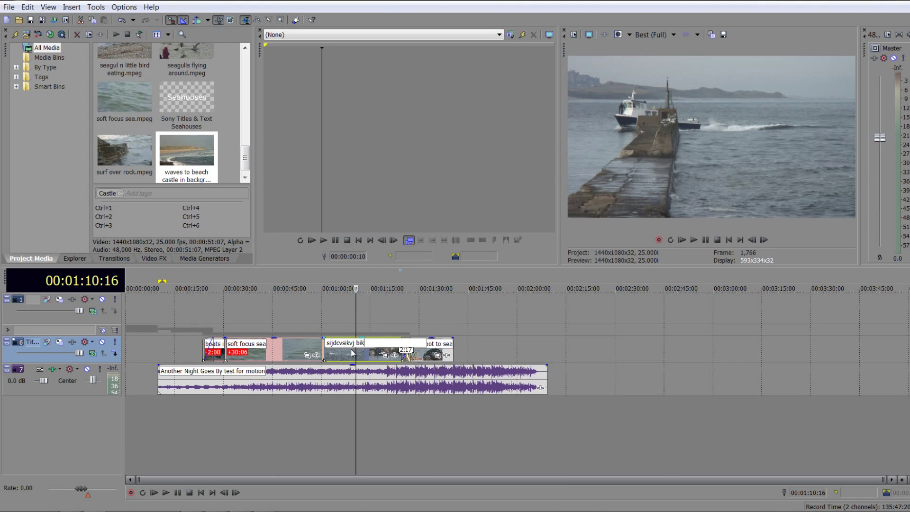
key("Return")
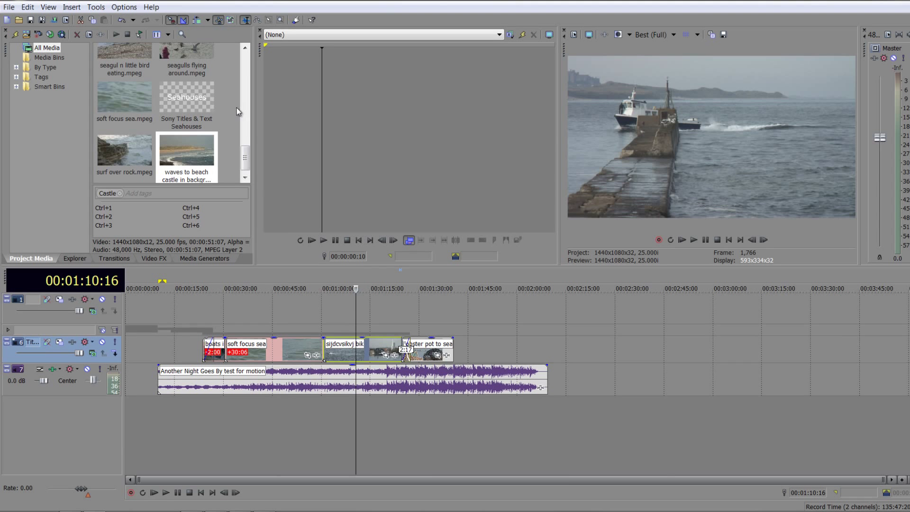
Step: Turn Active Take Information off to hide take names again
left_click_drag(245, 159, 245, 49)
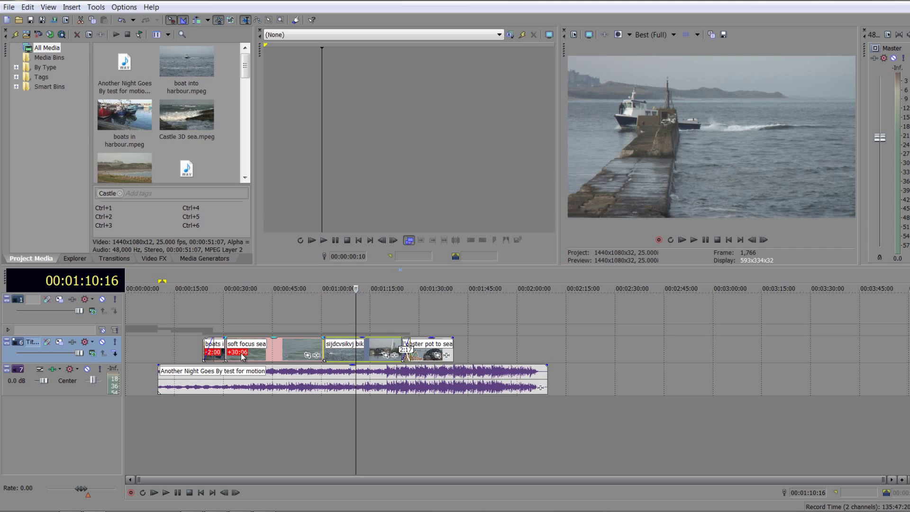
left_click(48, 7)
mouse_move(58, 353)
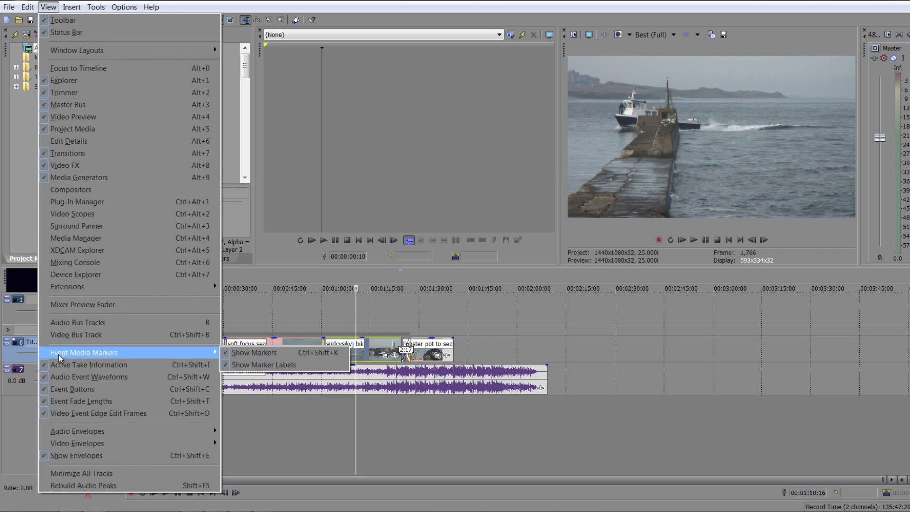
left_click(60, 366)
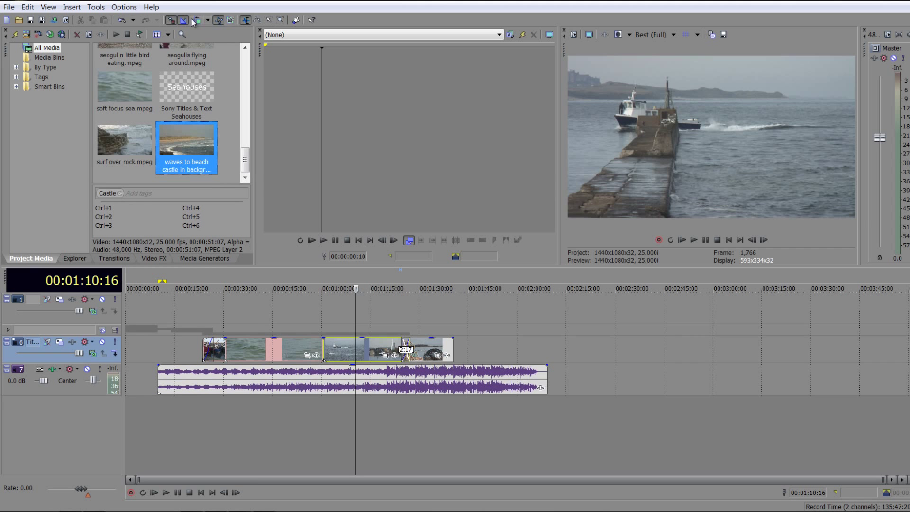
left_click(170, 35)
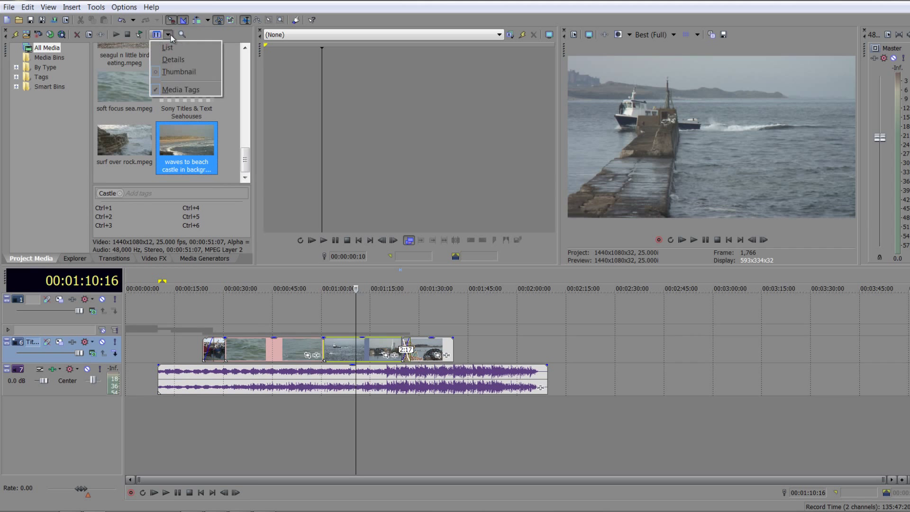
left_click(178, 64)
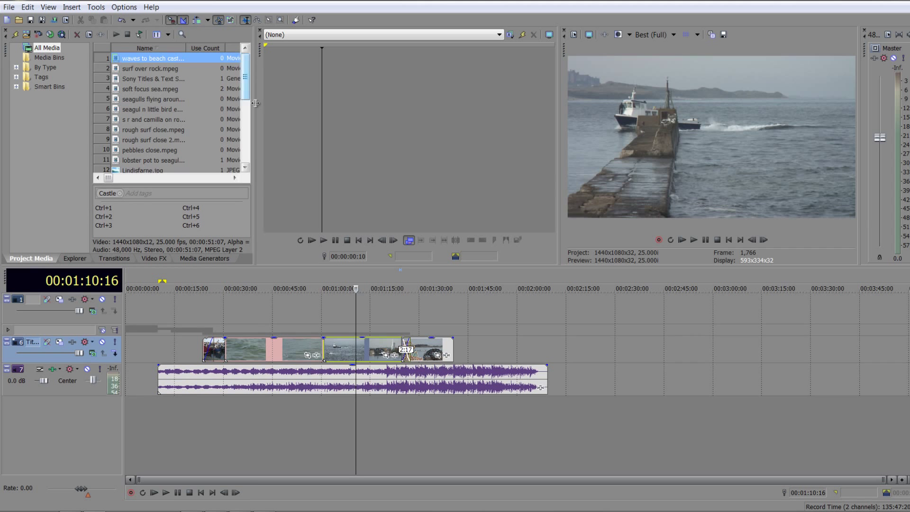
left_click_drag(256, 107, 239, 136)
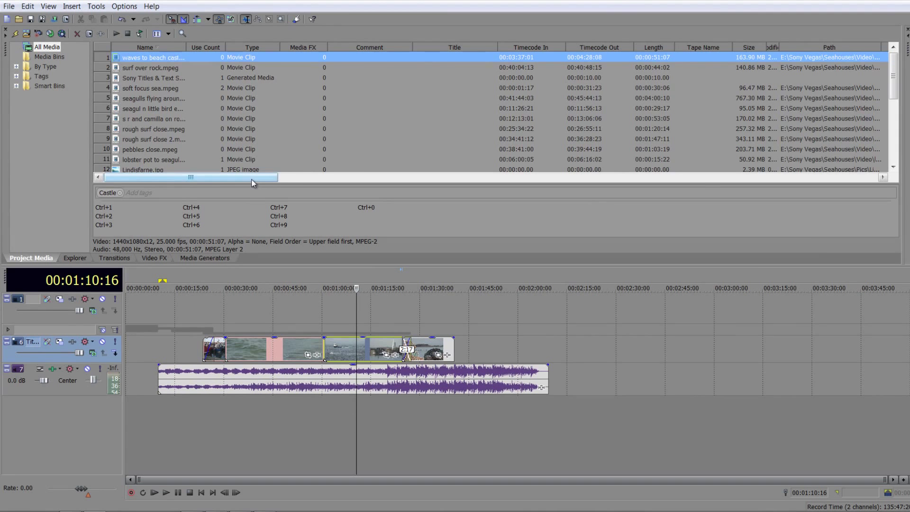
left_click_drag(251, 180, 686, 192)
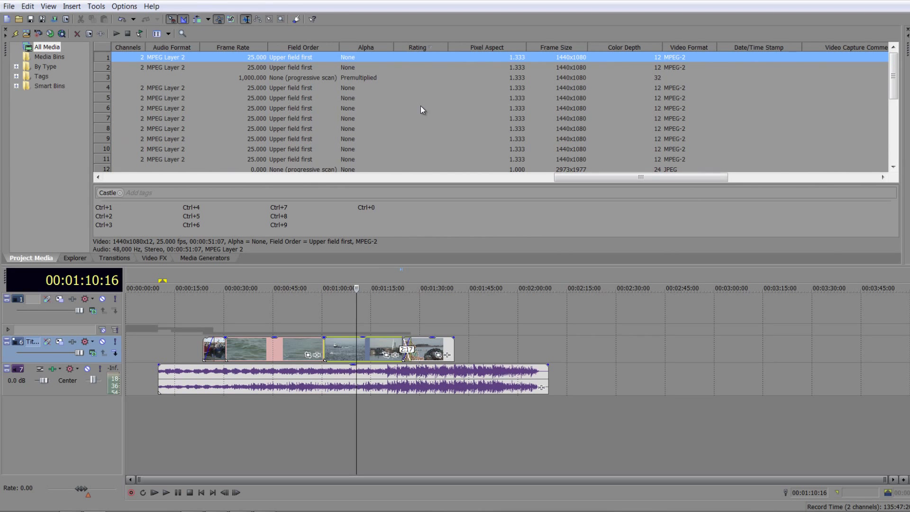
left_click(421, 44)
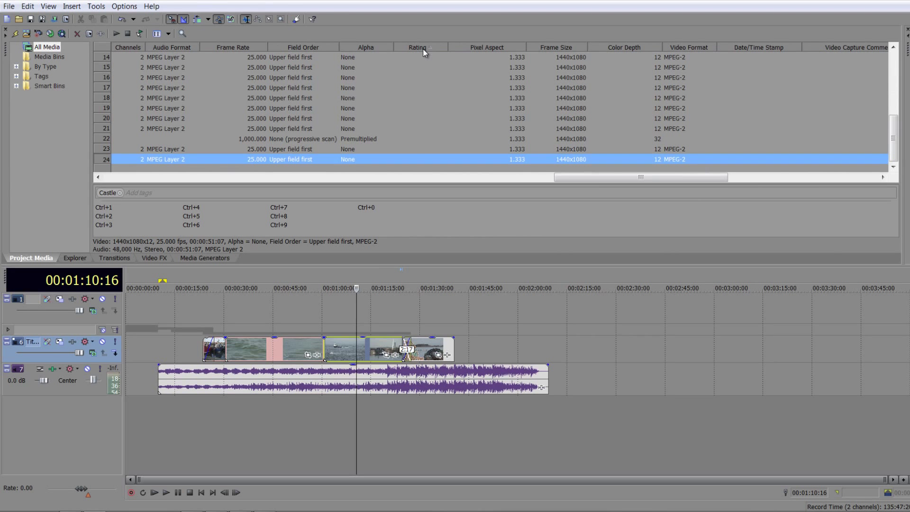
left_click(423, 47)
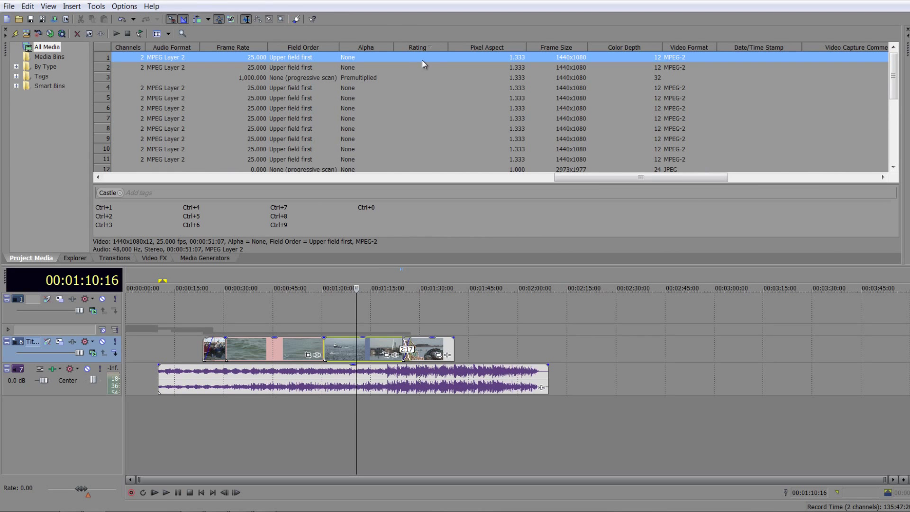
left_click(423, 58)
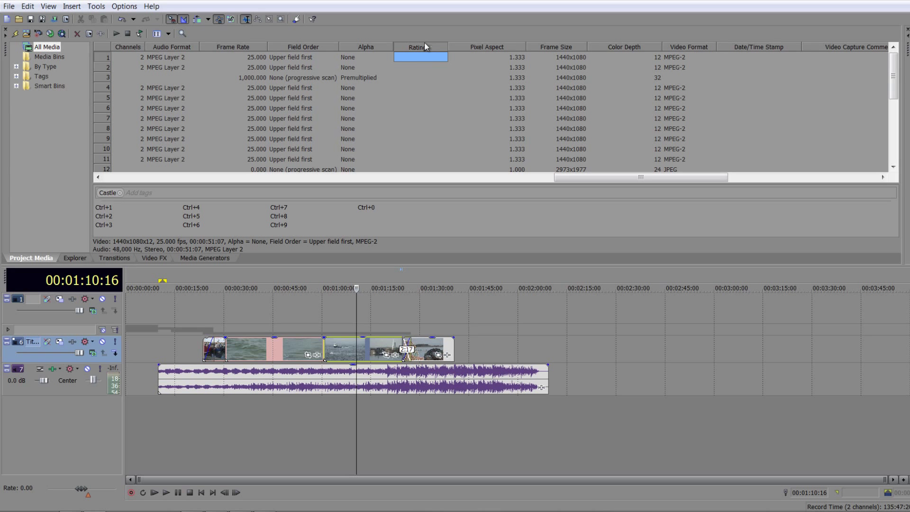
Step: Move the Rating column so it sits just before the Comment column
left_click_drag(425, 47, 325, 42)
left_click_drag(141, 49, 139, 45)
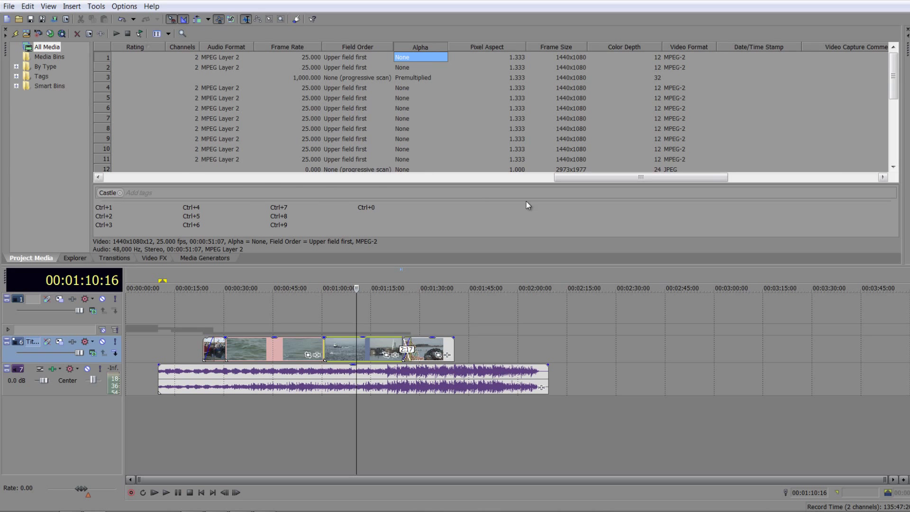
left_click_drag(556, 180, 431, 189)
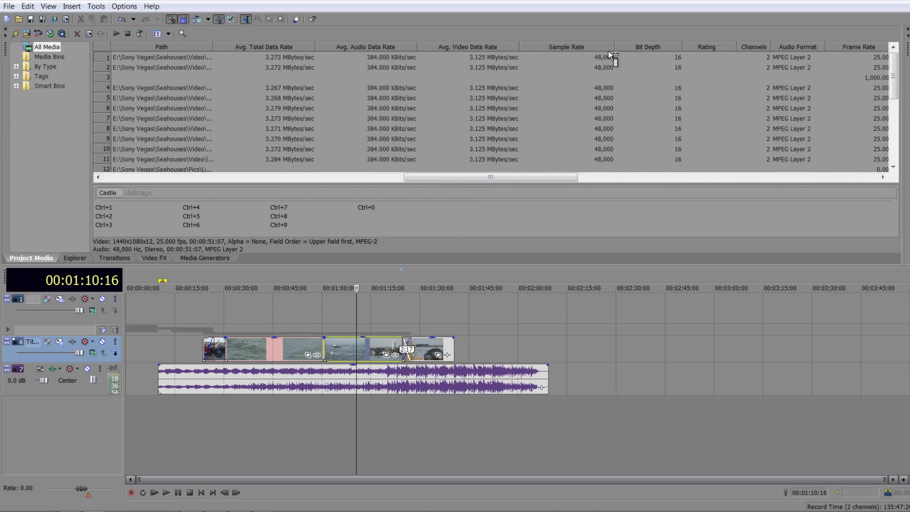
left_click_drag(212, 45, 102, 47)
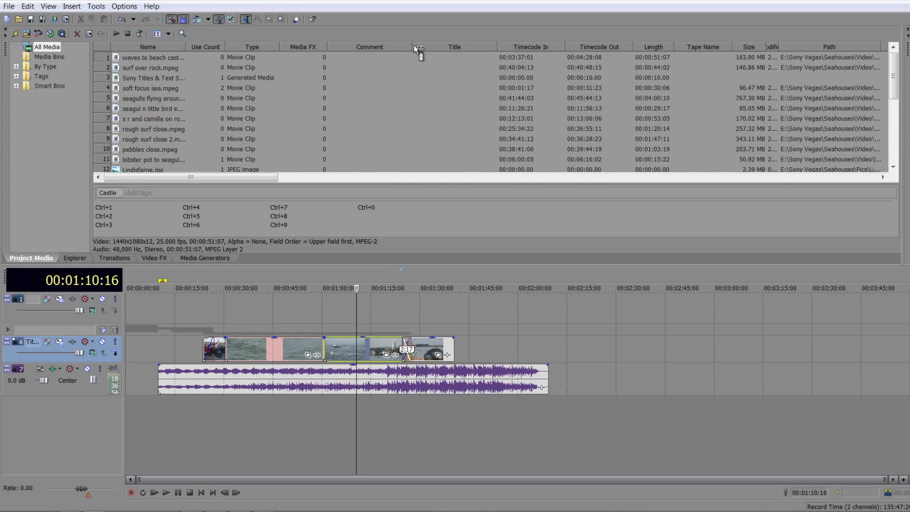
left_click_drag(409, 47, 382, 47)
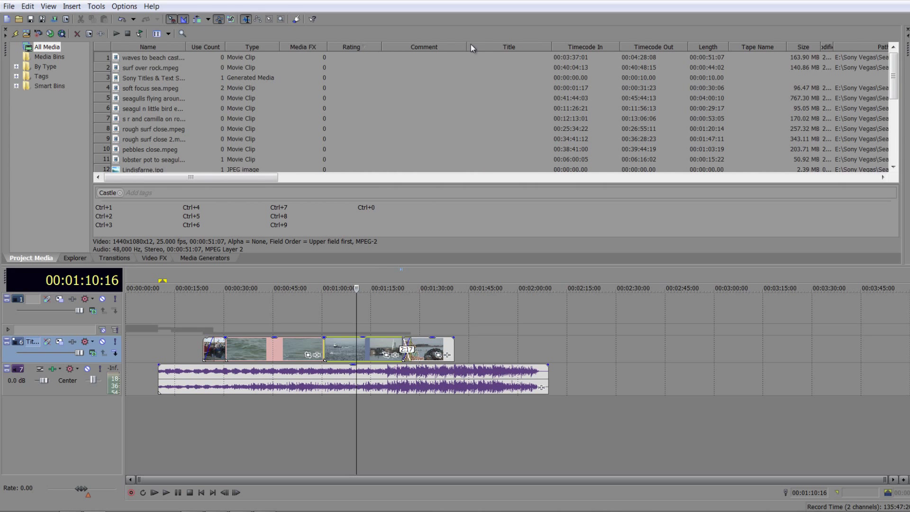
Step: Comment the first clip as 'Silly', restore the trimmer and preview panels, and start a media bin search
left_click(421, 56)
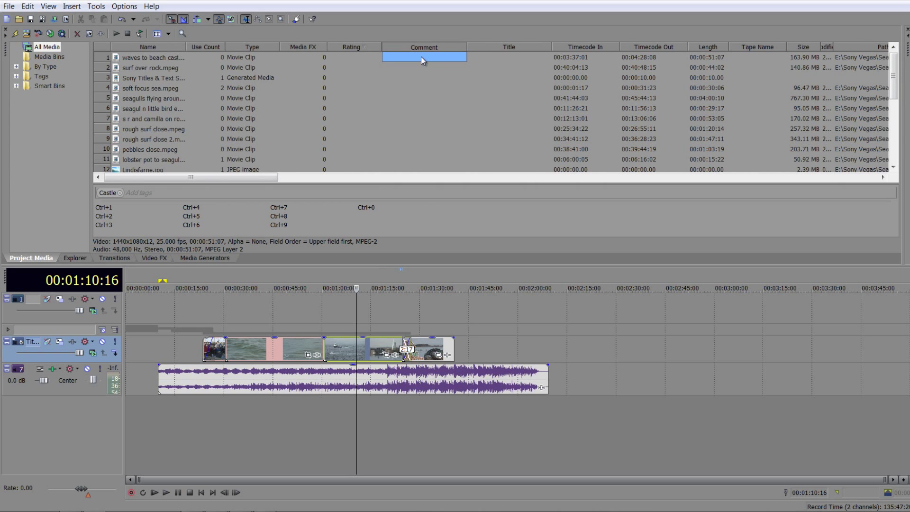
left_click(421, 56)
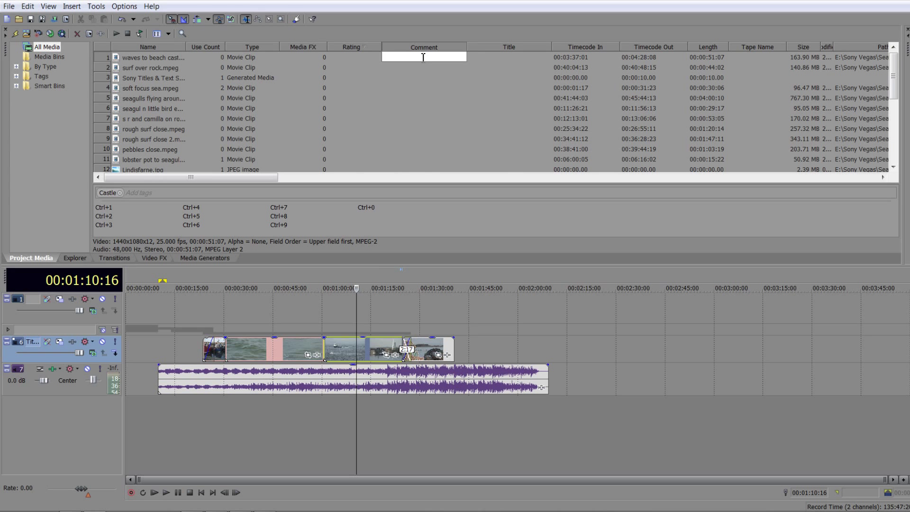
type("Sillyt")
key("BackSpace")
key("Return")
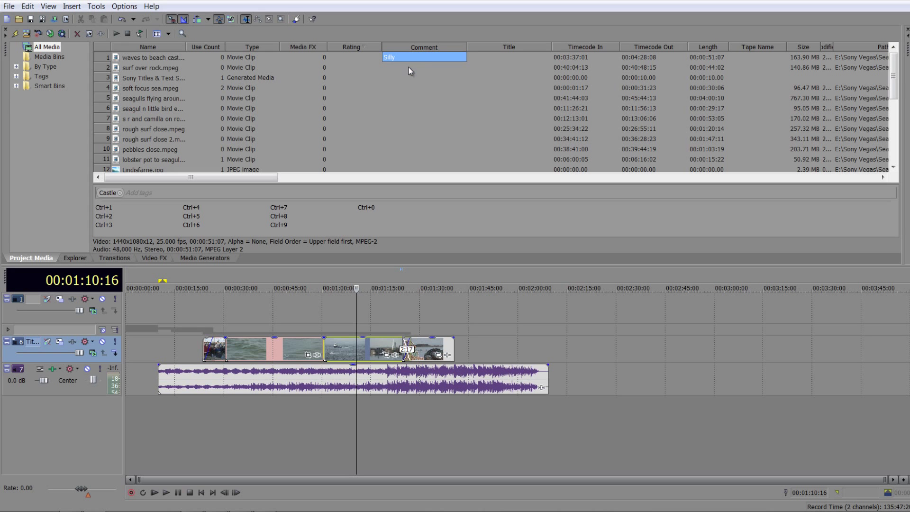
left_click(6, 36)
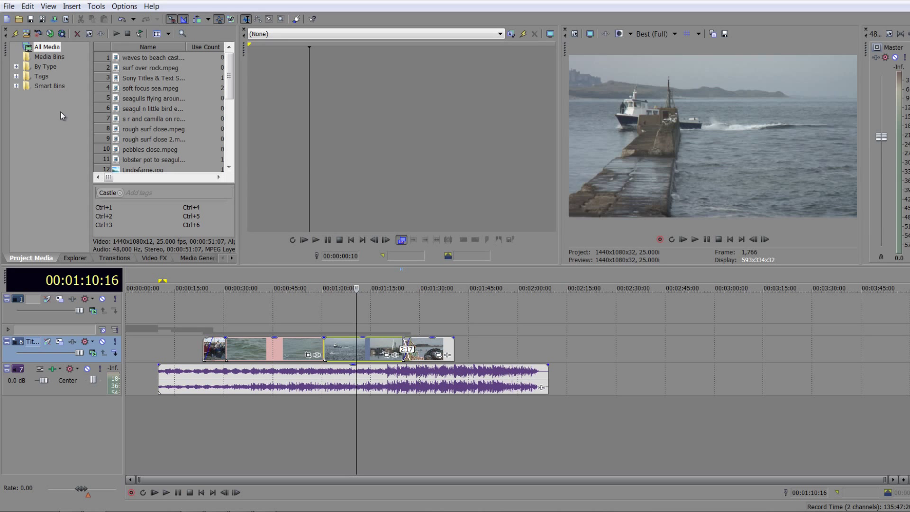
left_click(182, 34)
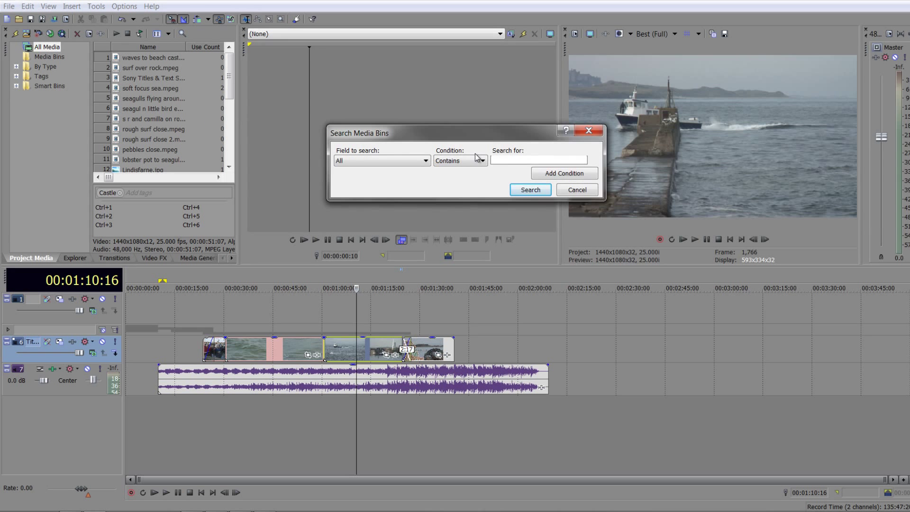
Step: Search the media bins for 'silly' and show the results as thumbnails
type("silly")
key("Return")
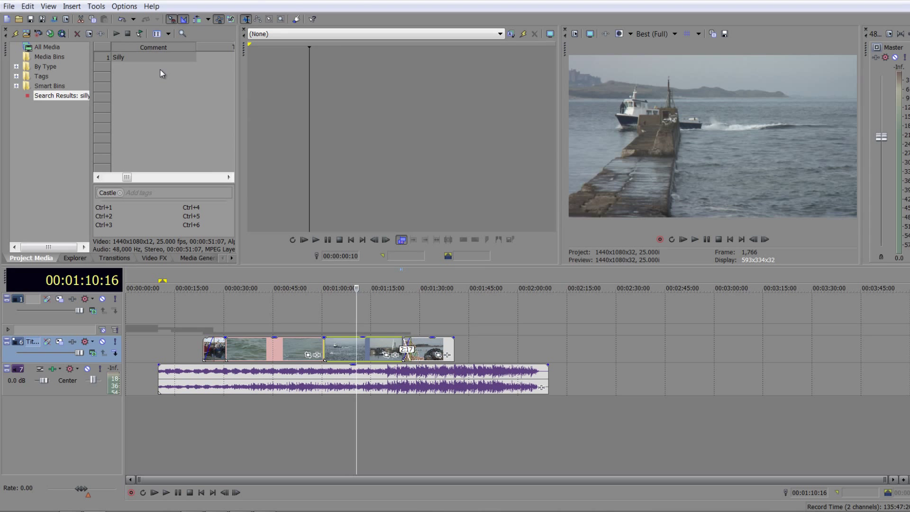
left_click(168, 33)
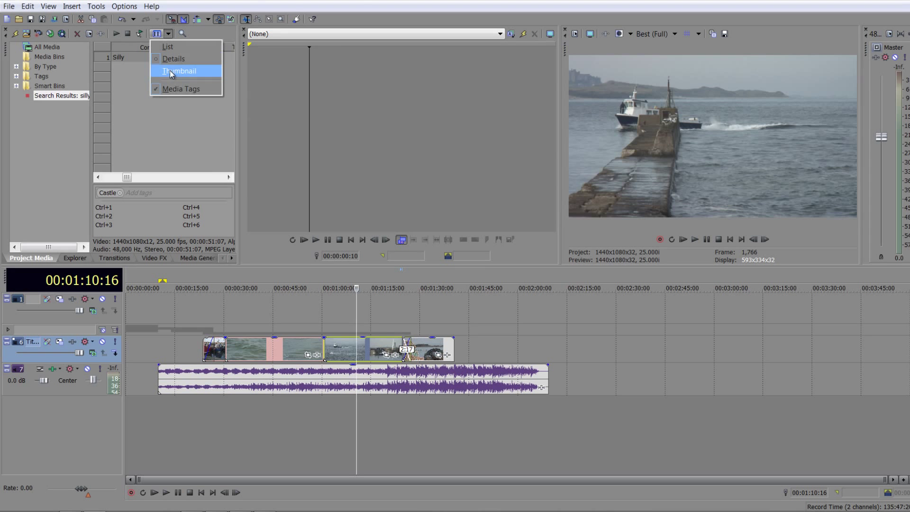
left_click(173, 71)
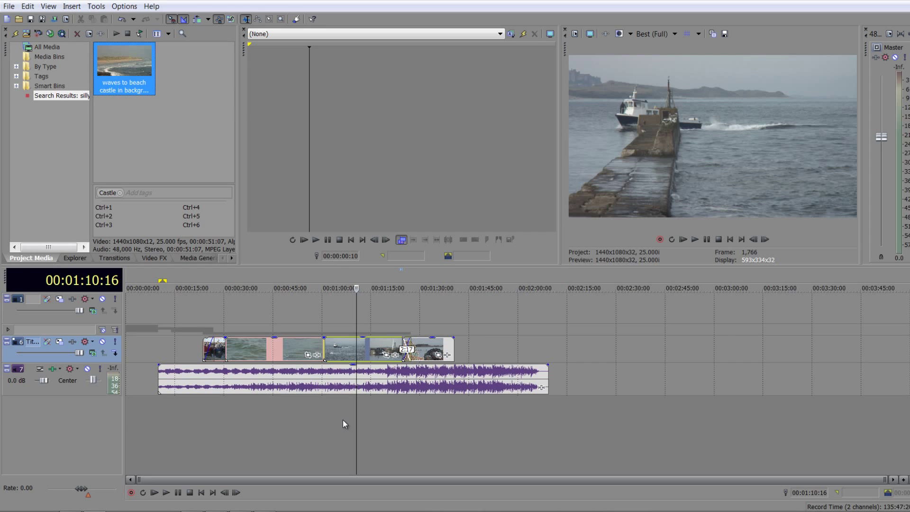
key("F11")
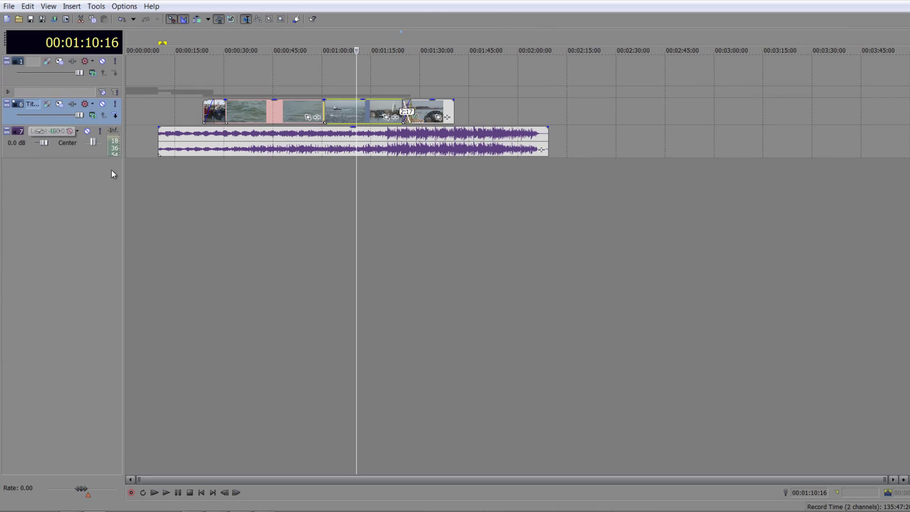
key("ctrl+F11")
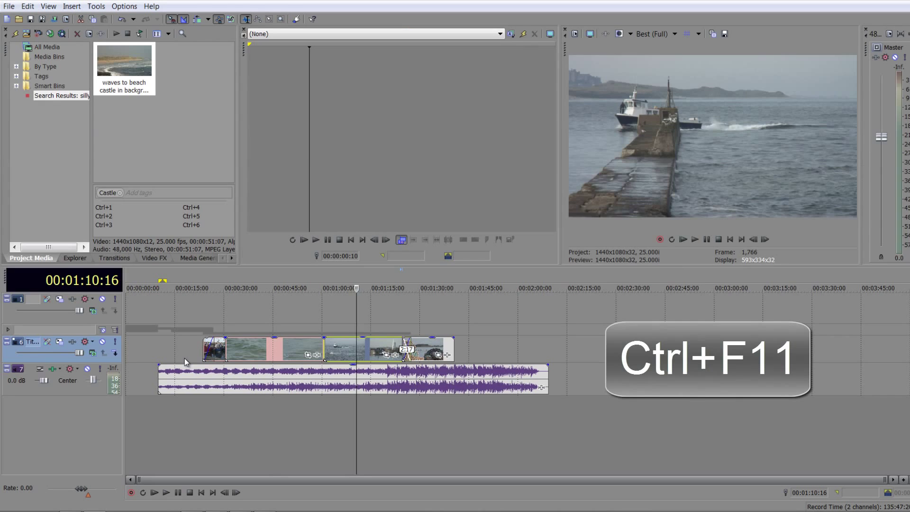
key("ctrl+F11")
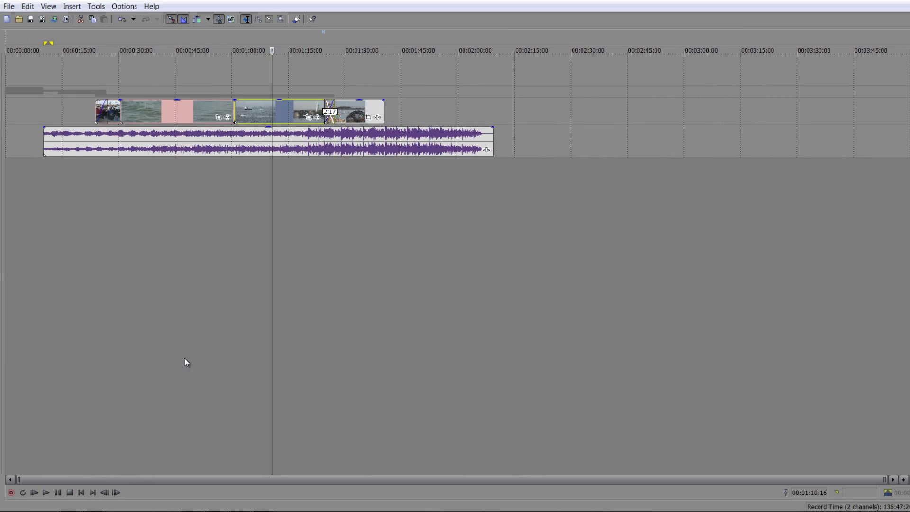
key("F11")
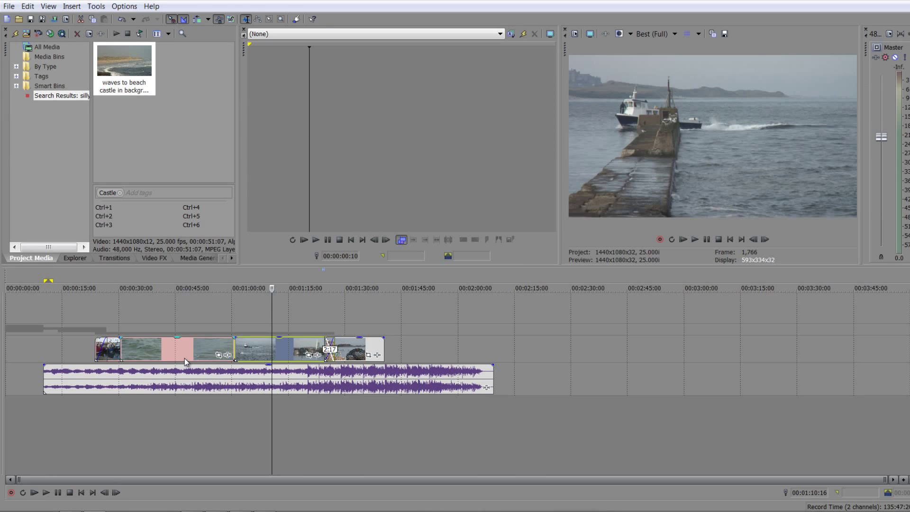
key("F11")
key("F11")
key("F11")
key("ctrl+F11")
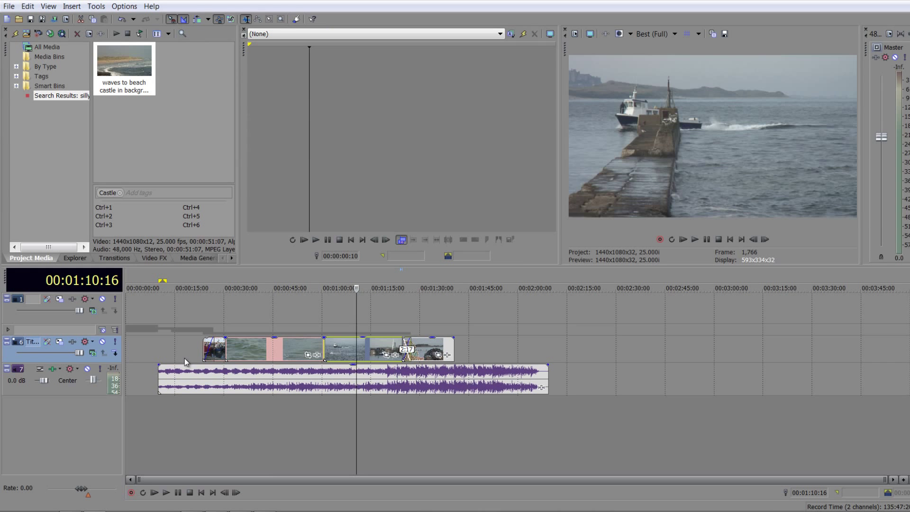
key("ctrl+F11")
key("ctrl+F11")
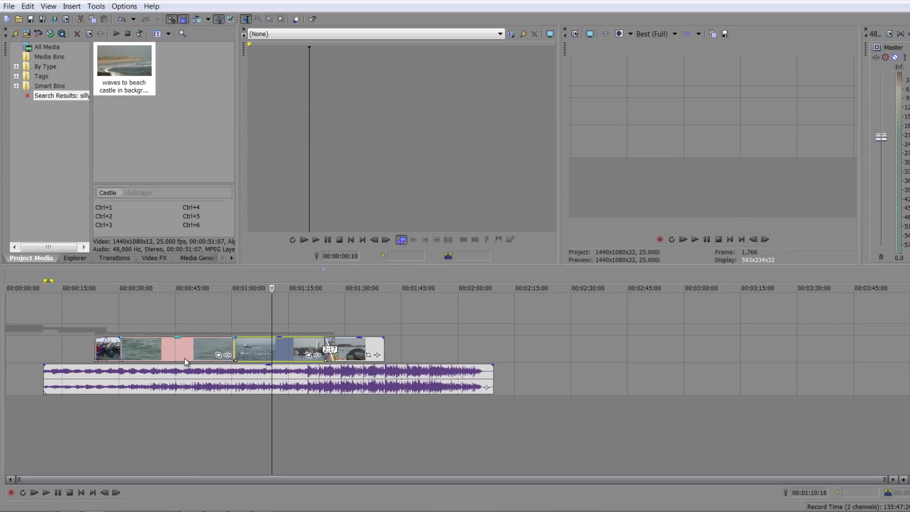
key("ctrl+F11")
key("ctrl+F11")
key("ctrl+F11")
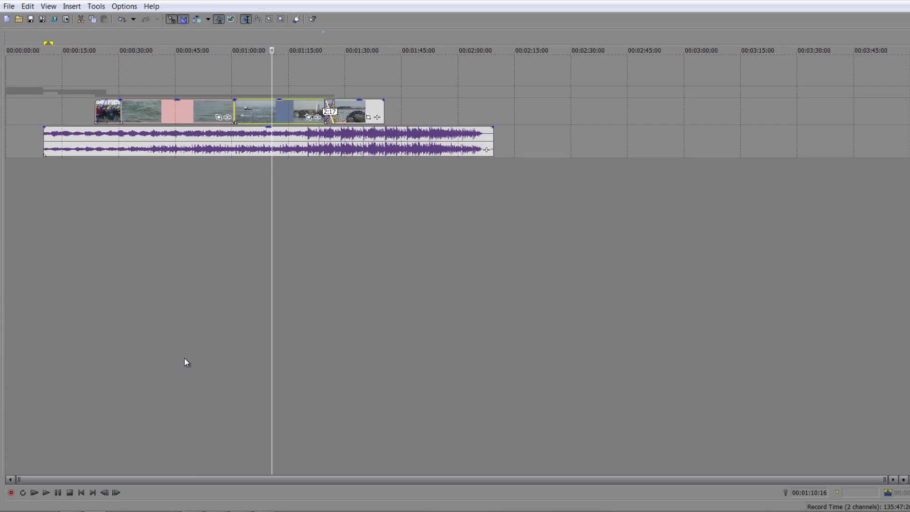
key("ctrl+F11")
key("ctrl+F11")
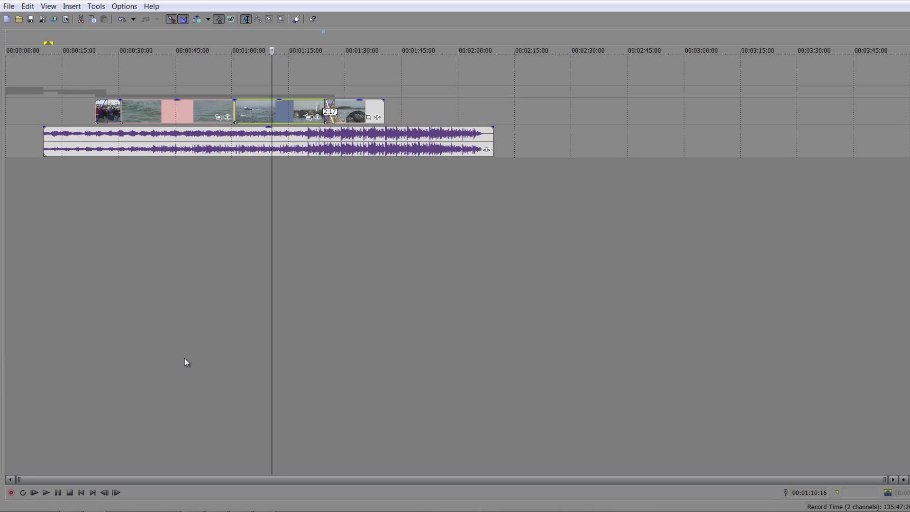
key("ctrl+F11")
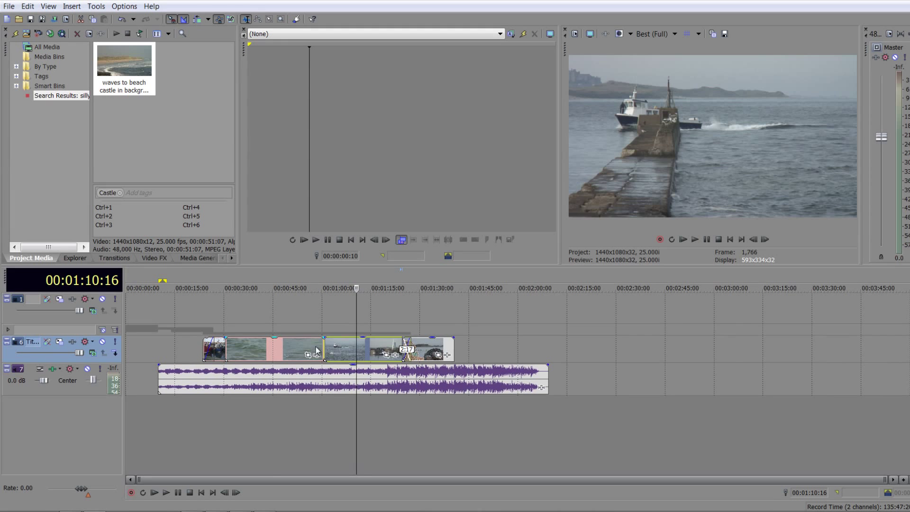
Step: Nudge the last video clip's crossfade four frames, then revert it to 2:17
left_click(408, 356)
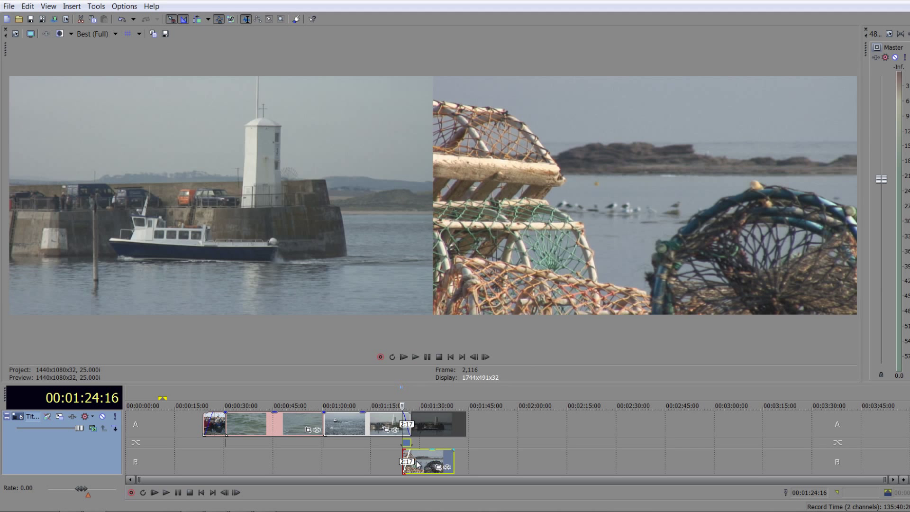
key("KP_4")
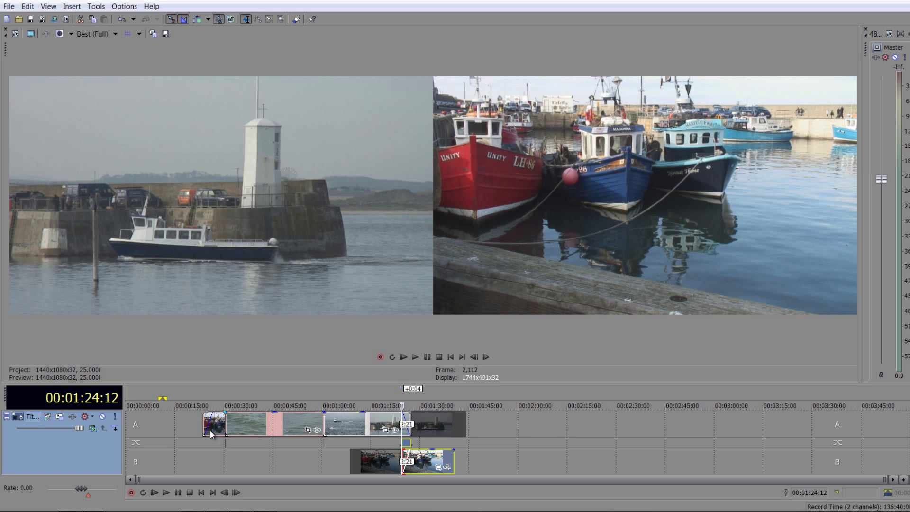
key("Escape")
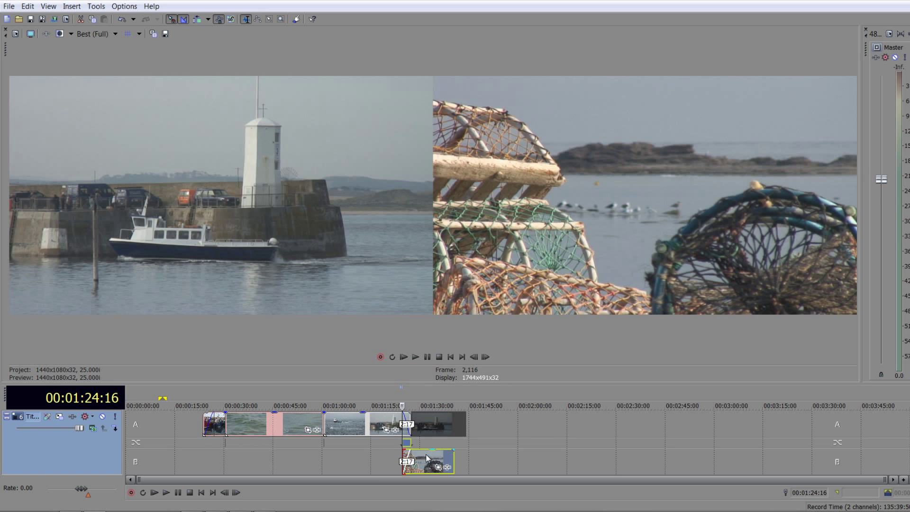
Step: Uncheck Switches > Loop on the B-track clip
right_click(426, 457)
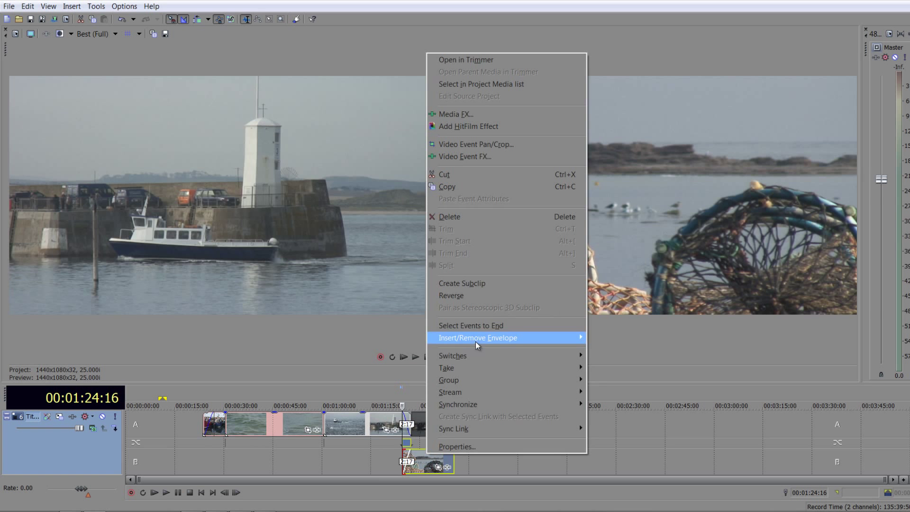
mouse_move(475, 361)
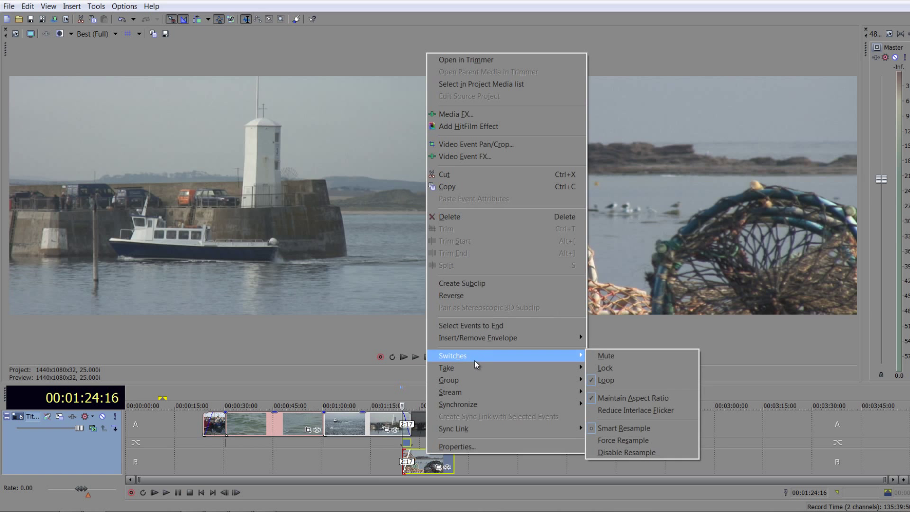
left_click(604, 382)
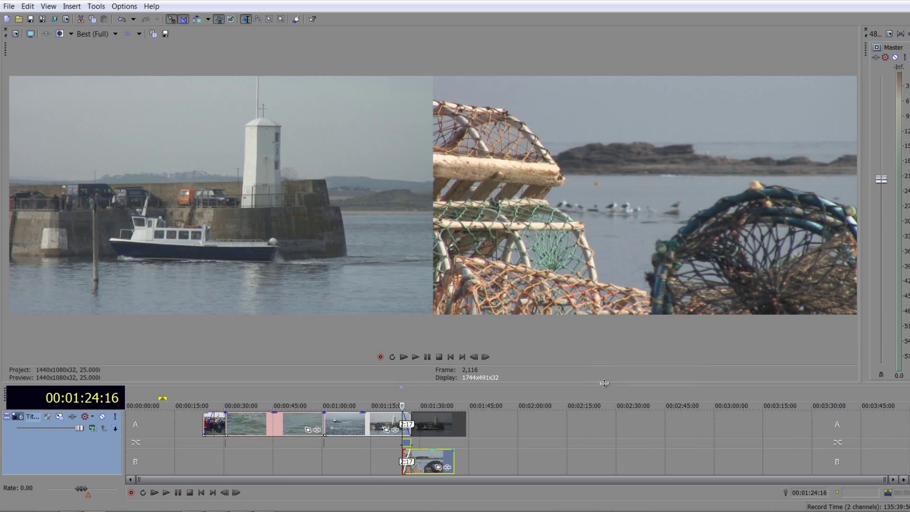
Step: Jog around frame 2,112 and test that the transition edit point stays at 2:17
key("Left")
key("Right")
key("Right")
key("Right")
key("Left")
key("Left")
key("Left")
key("Right")
key("Right")
key("Right")
key("KP_6")
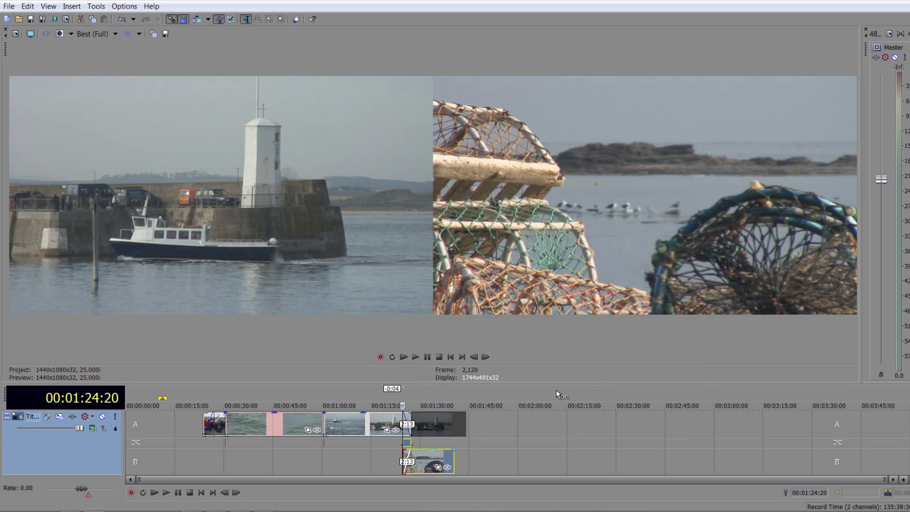
key("KP_4")
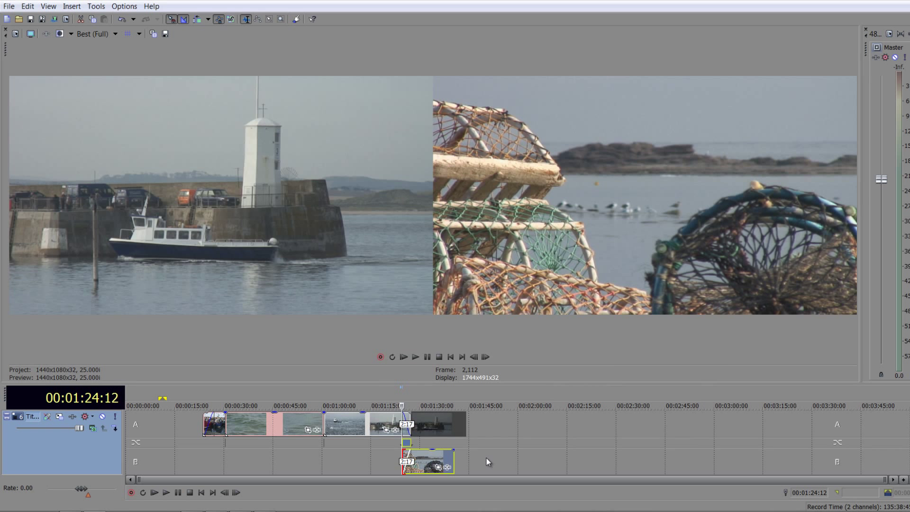
Step: Toggle Switches > Loop on the B-track clip again
right_click(443, 460)
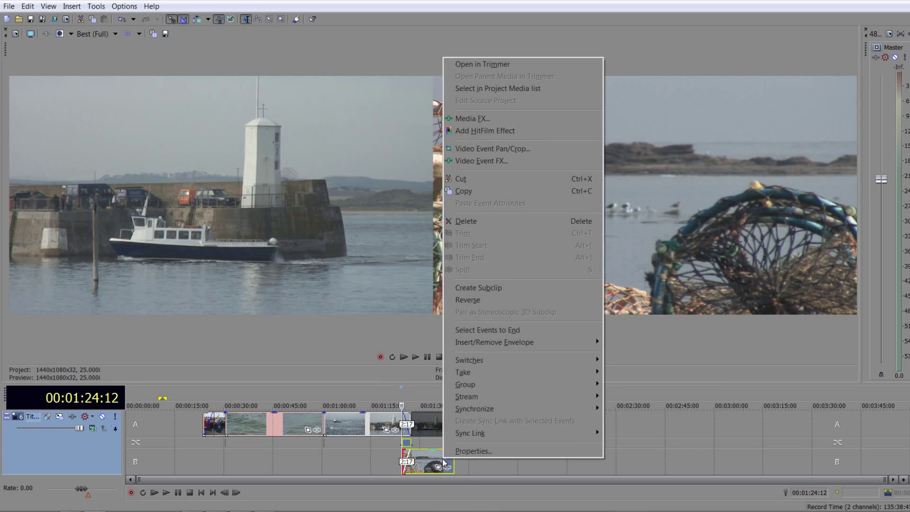
mouse_move(486, 364)
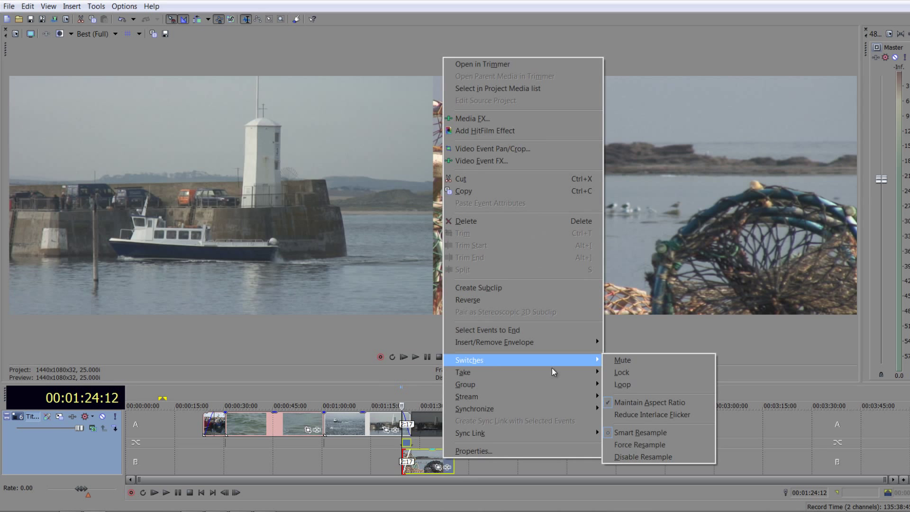
left_click(635, 386)
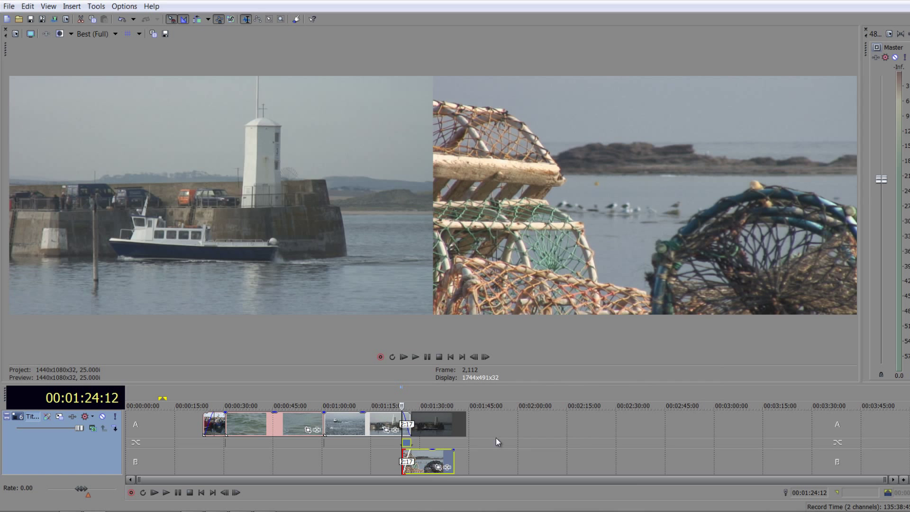
Step: Restore the default window layout with Alt+D and scrub back to the project start
key("alt+d")
key("d")
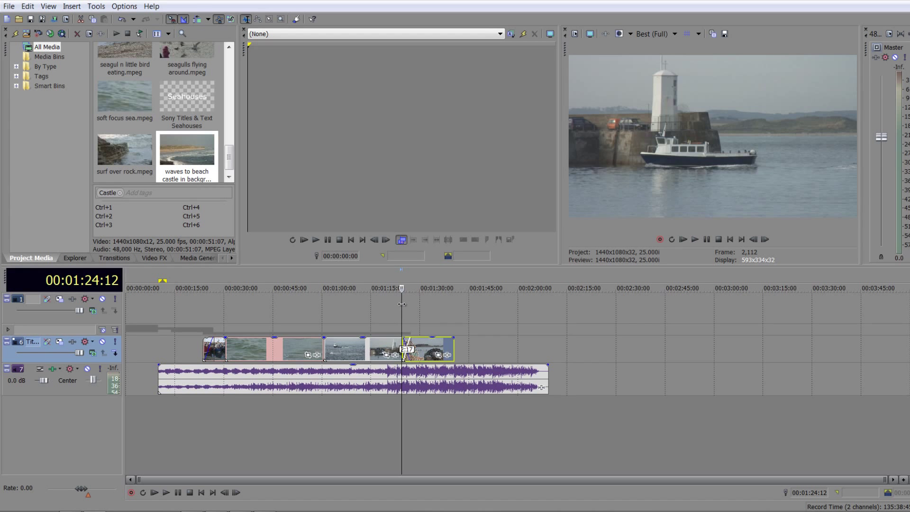
left_click_drag(402, 304, 141, 340)
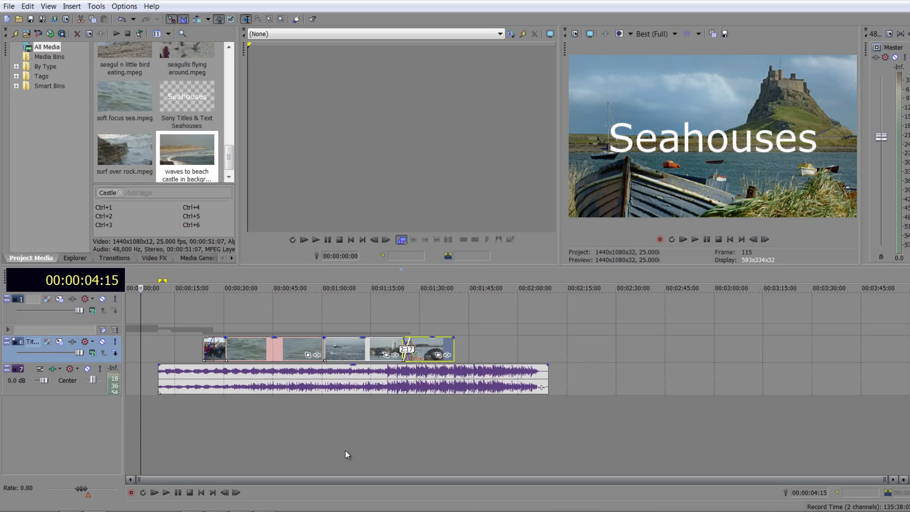
Step: Play and stop the project, then shuttle with the Rate slider
key("space")
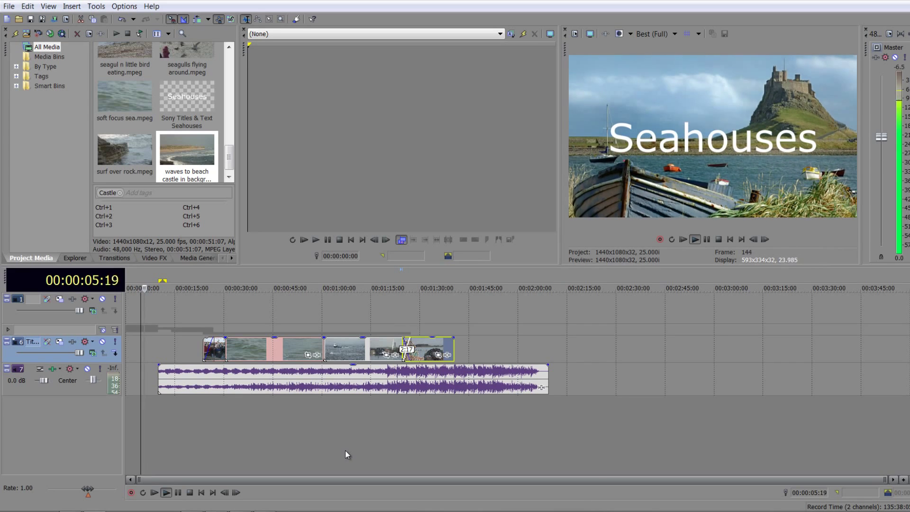
key("space")
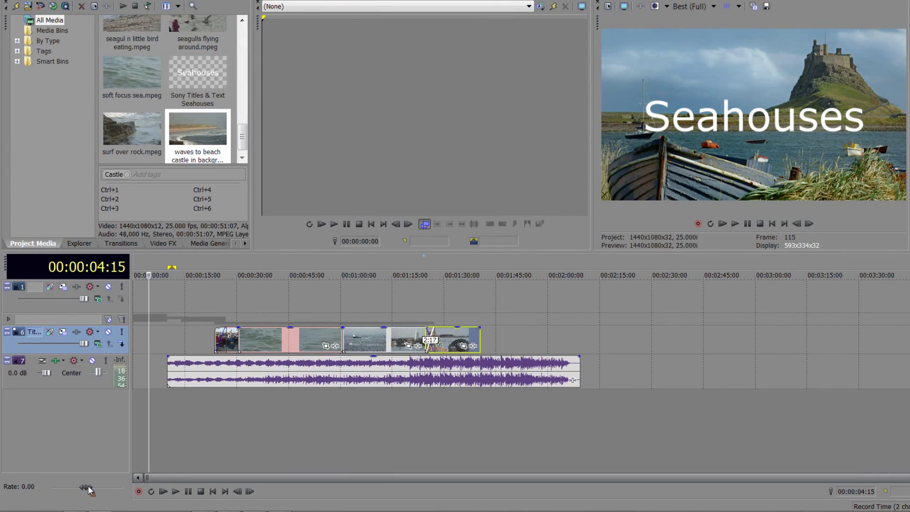
mouse_move(83, 489)
left_mouse_down()
mouse_move(101, 488)
mouse_move(68, 492)
mouse_move(102, 487)
mouse_move(86, 488)
left_mouse_up()
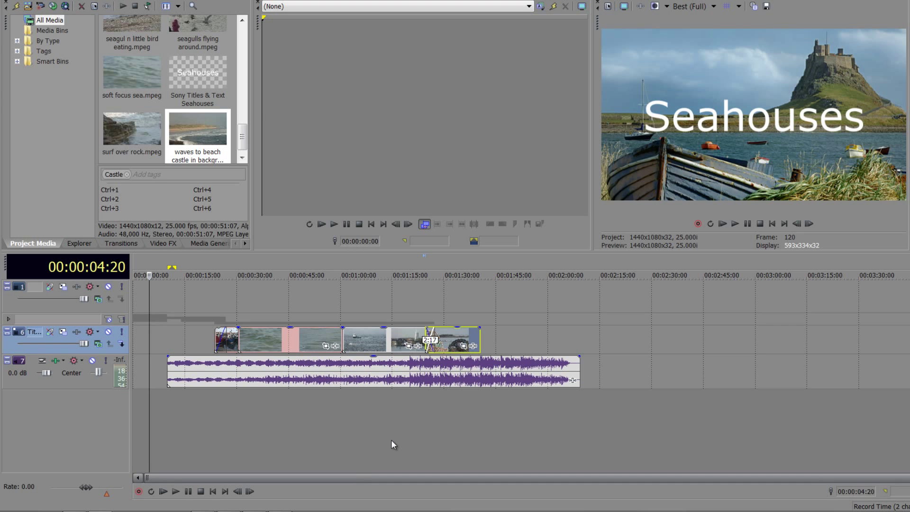
Step: Play the timeline at the faster 3x default rate, then stop and pause
key("space")
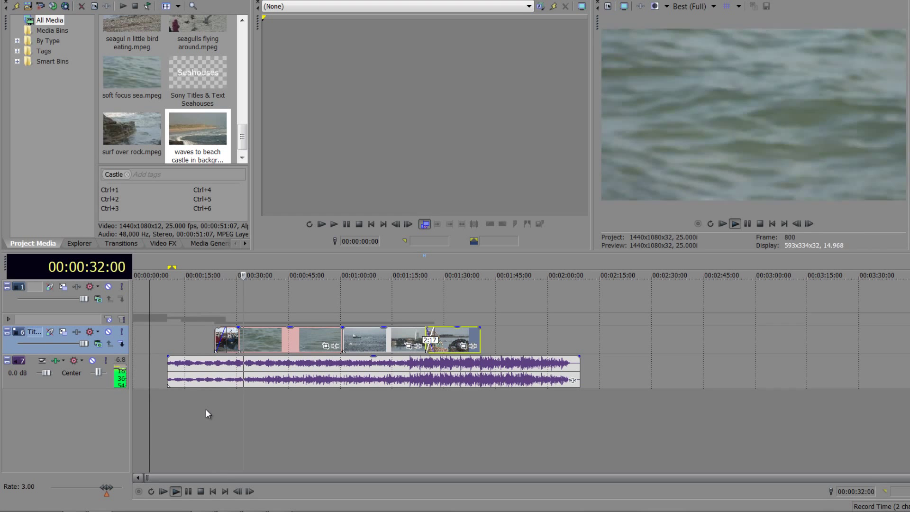
key("space")
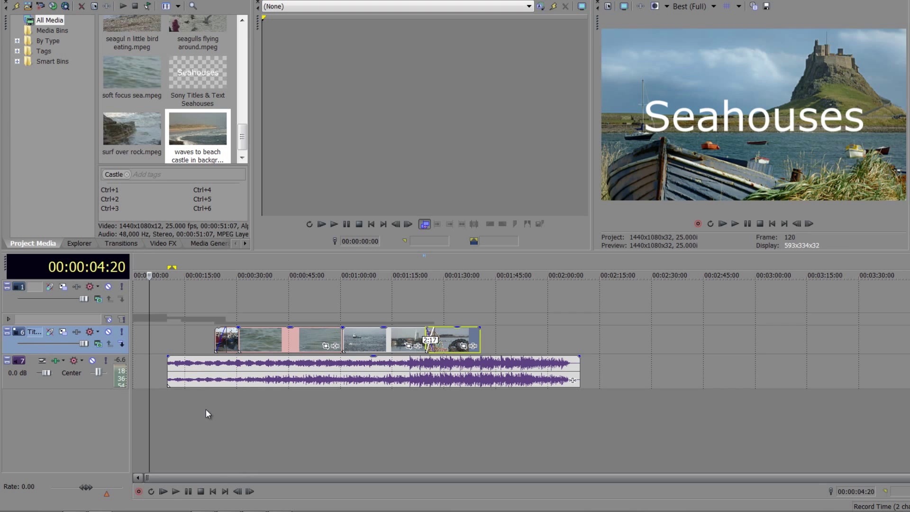
key("space")
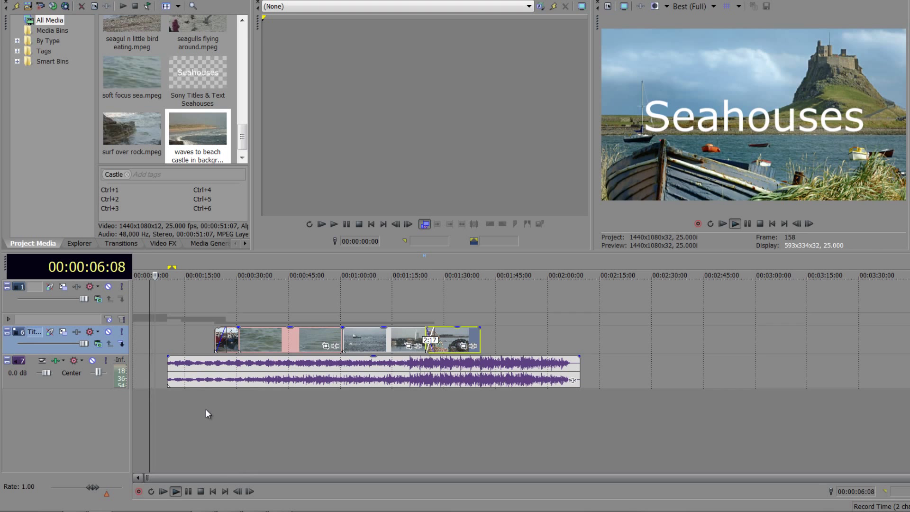
key("Return")
Step: Shuttle forward at 4x with L, stop with K, and play in reverse with J
key("l")
key("l")
key("l")
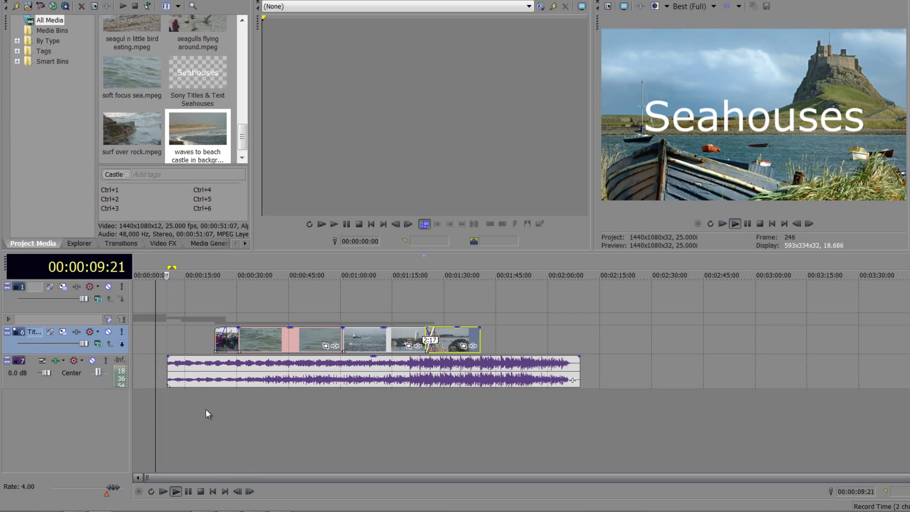
key("k")
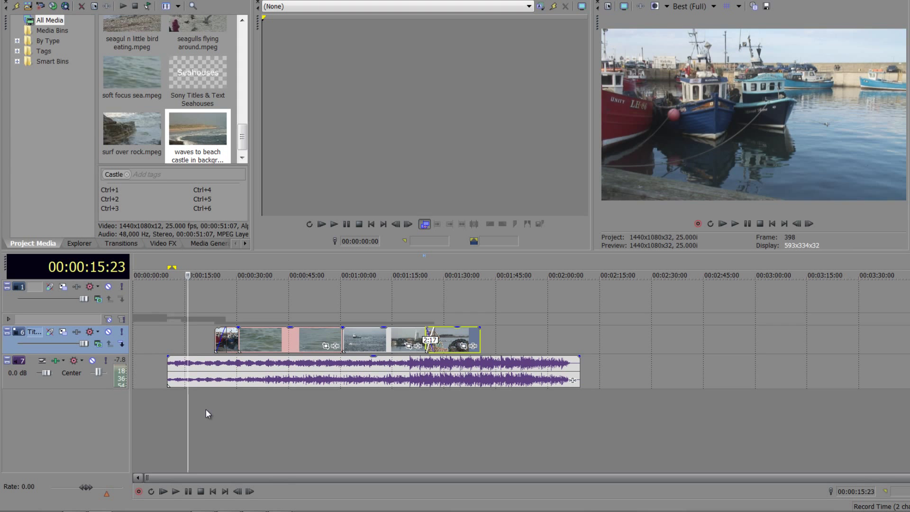
key("j")
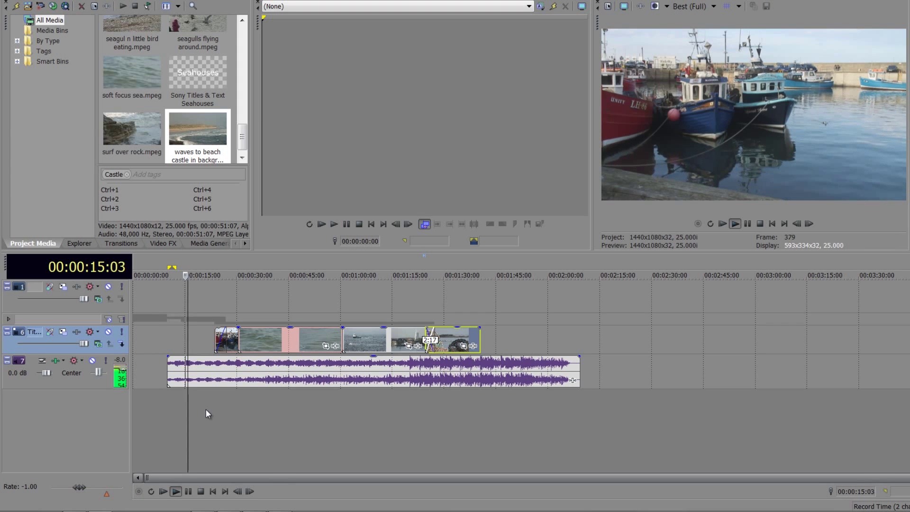
key("k")
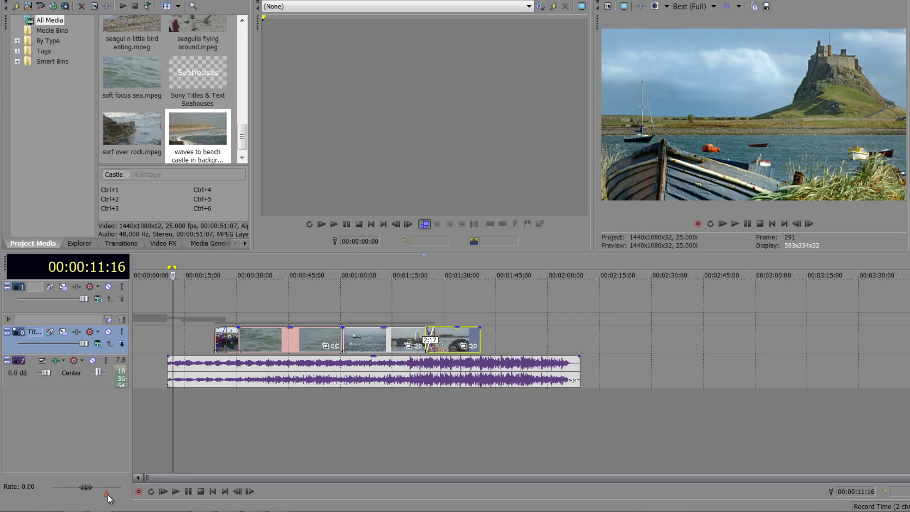
Step: Play at the raised 4x rate, reset the Rate slider to normal, and test playback
mouse_move(108, 499)
key("space")
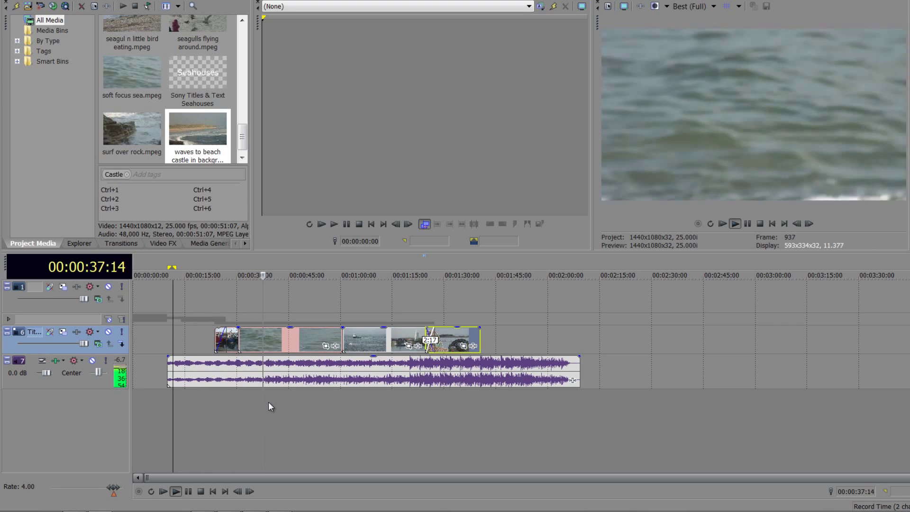
key("space")
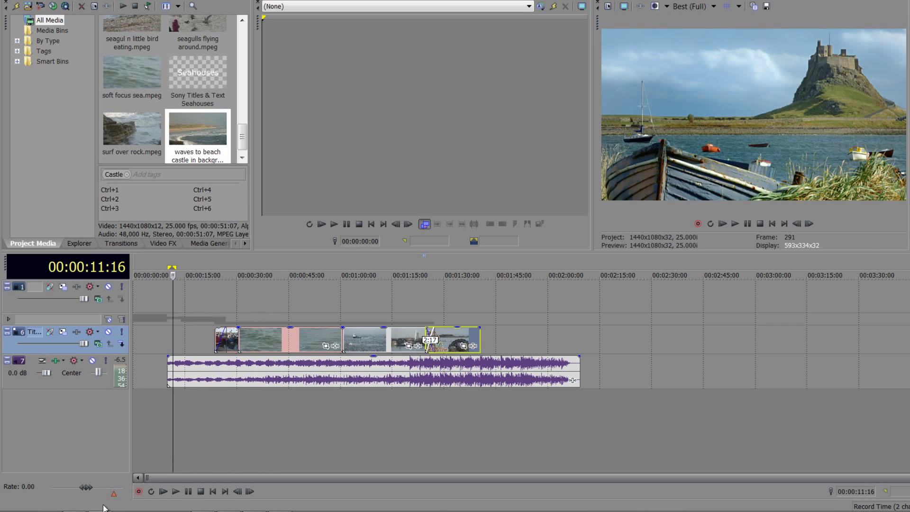
double_click(114, 496)
key("space")
key("space")
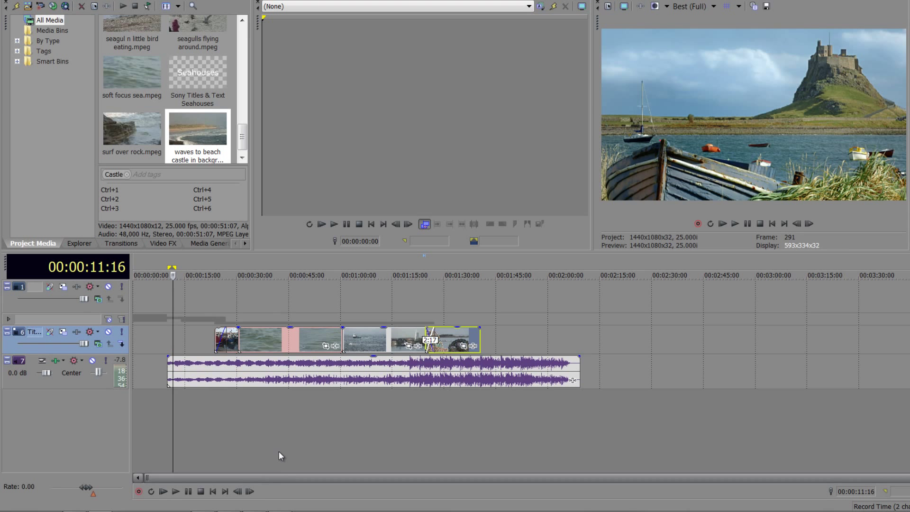